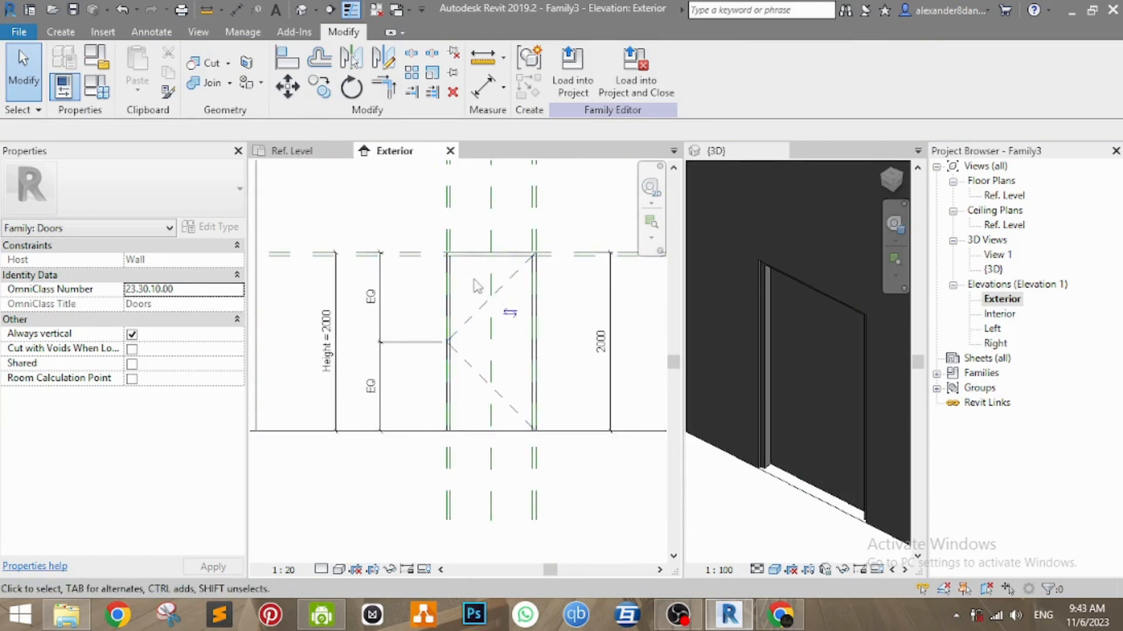
# Examine the door's reference planes and the Height dimension in the Exterior elevation.
pyautogui.scroll(2, 476, 282)
pyautogui.scroll(1, 490, 292)
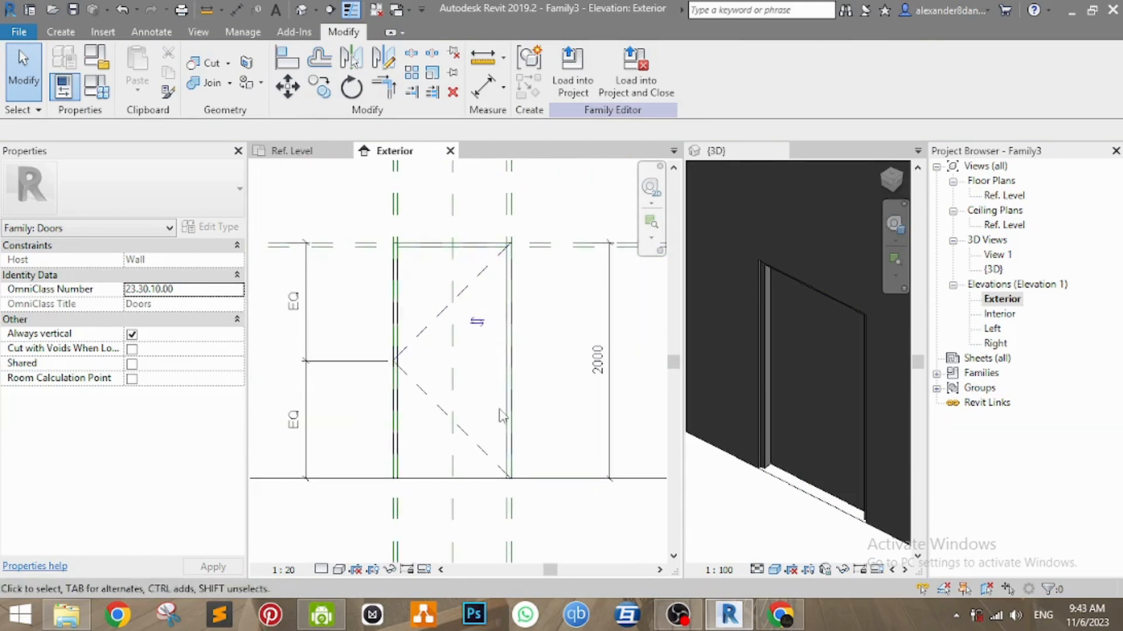
pyautogui.scroll(-1, 494, 308)
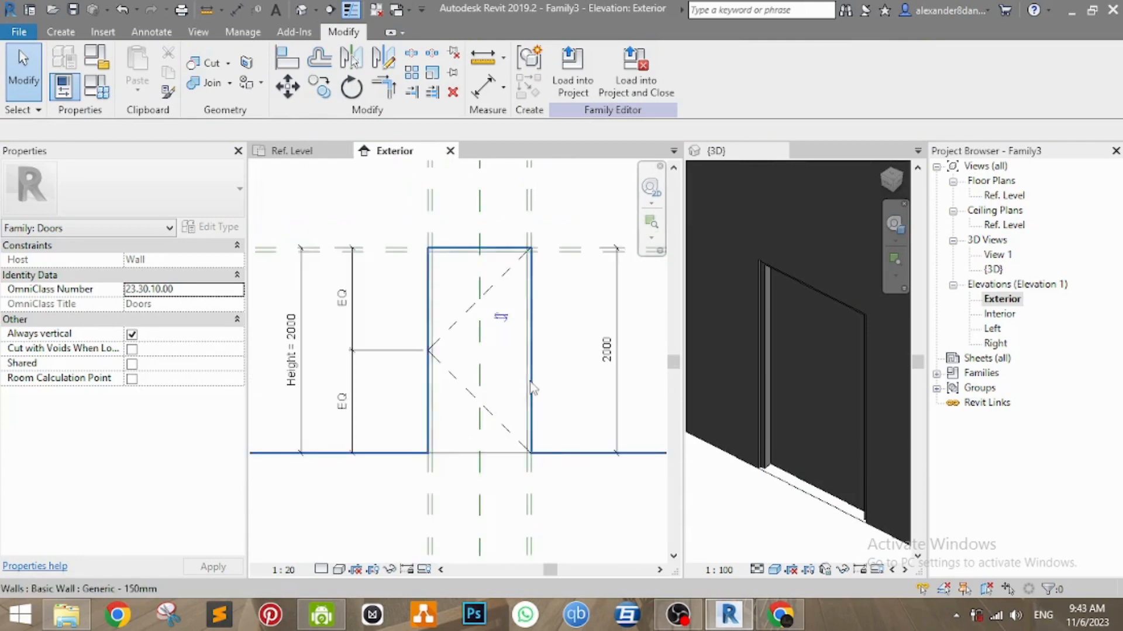
pyautogui.scroll(-2, 526, 377)
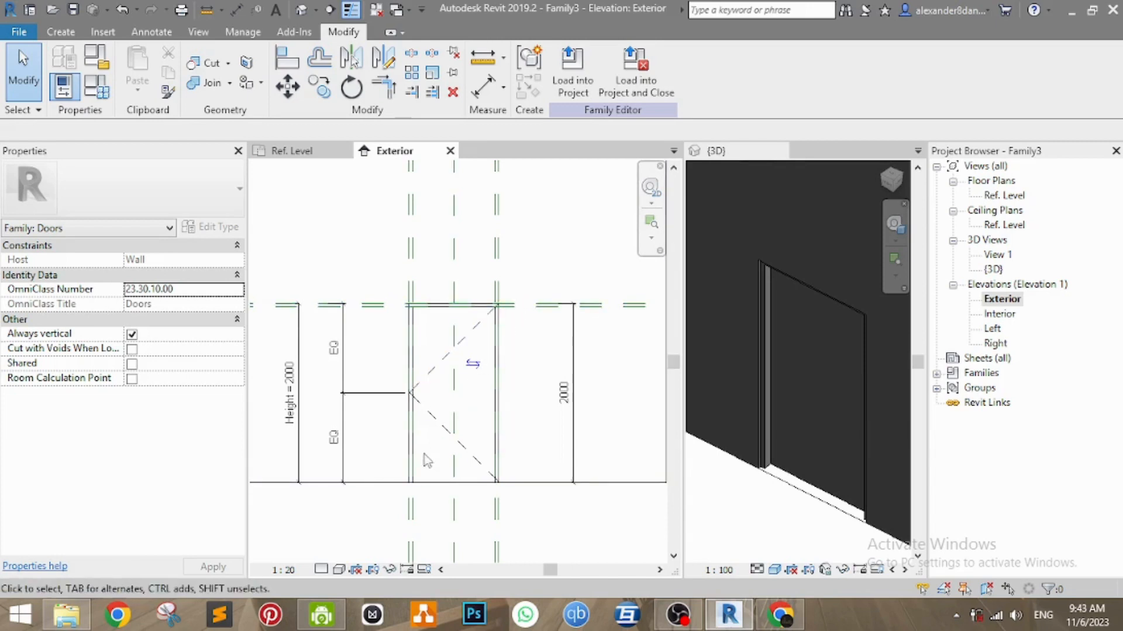
pyautogui.scroll(1, 423, 454)
pyautogui.moveTo(421, 493); pyautogui.dragTo(459, 473, button='middle')
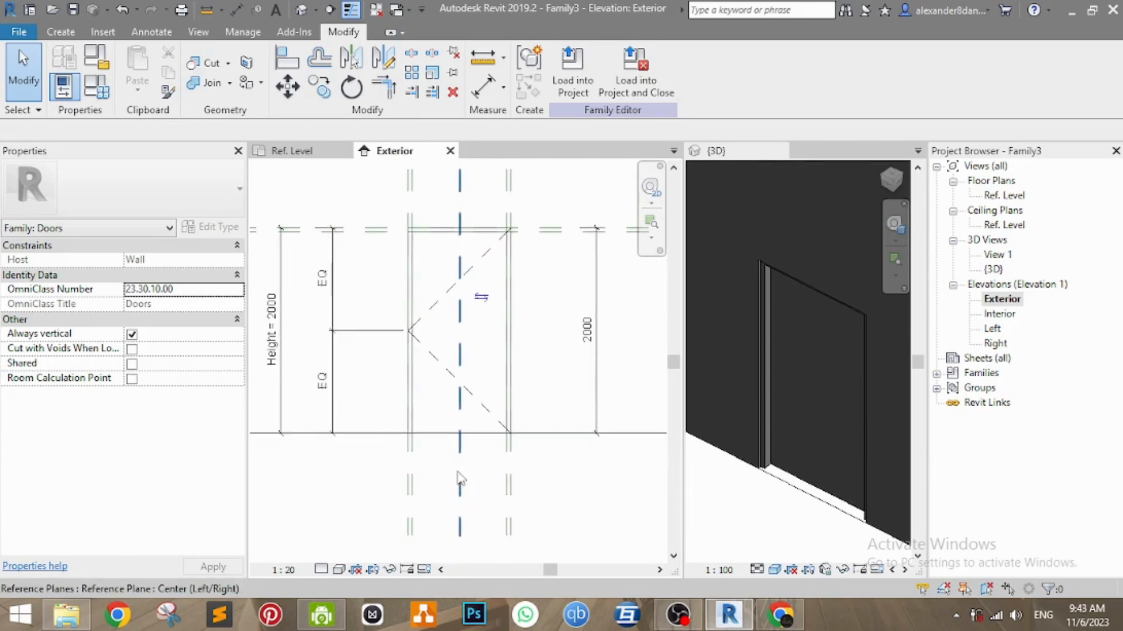
pyautogui.scroll(1, 430, 454)
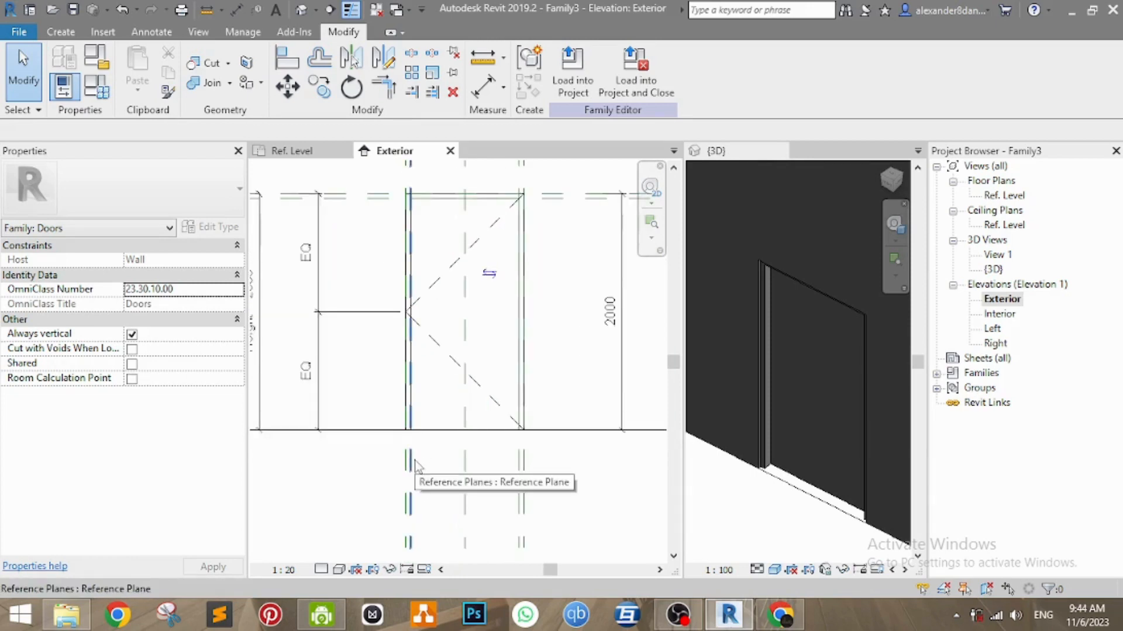
pyautogui.scroll(-1, 416, 465)
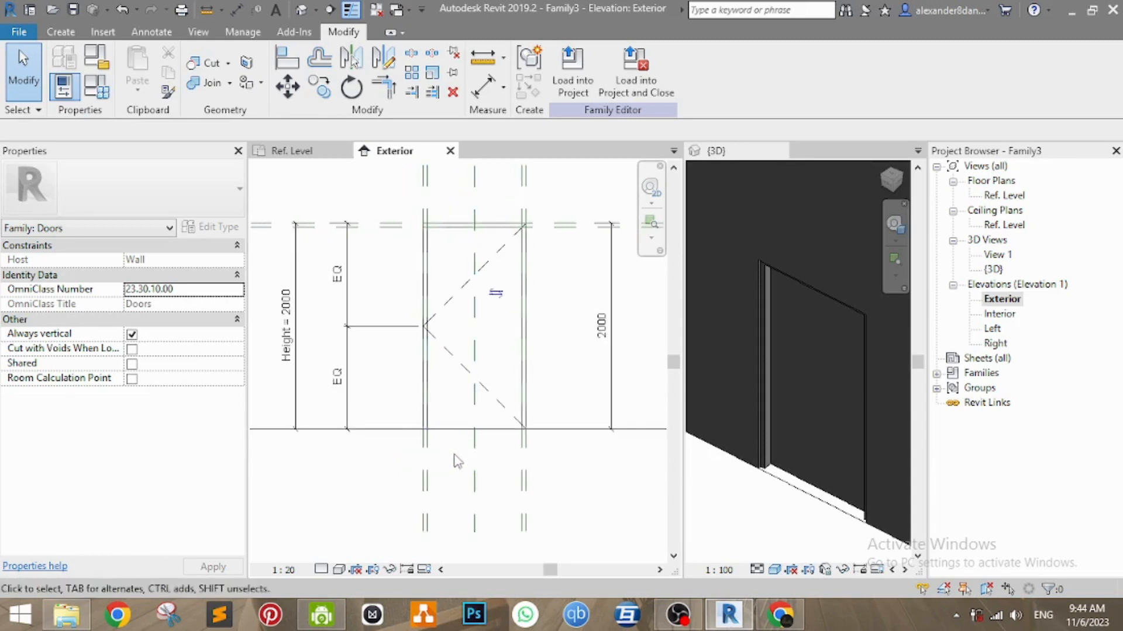
pyautogui.moveTo(475, 328); pyautogui.dragTo(478, 373, button='middle')
pyautogui.moveTo(414, 412); pyautogui.dragTo(380, 381, button='middle')
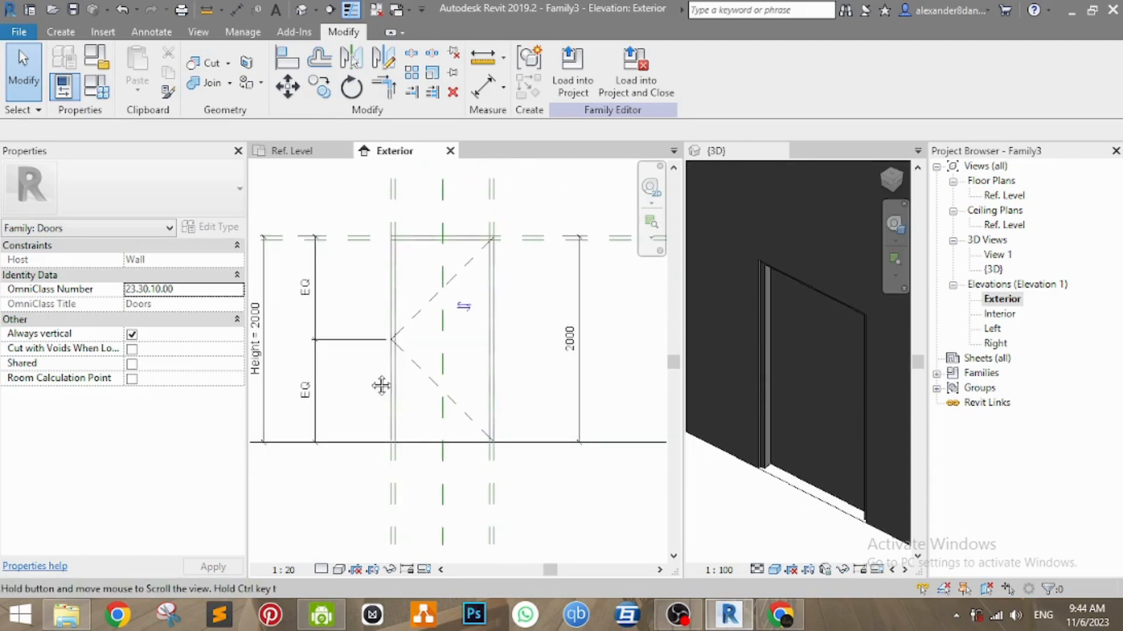
pyautogui.moveTo(403, 269); pyautogui.dragTo(476, 280, button='middle')
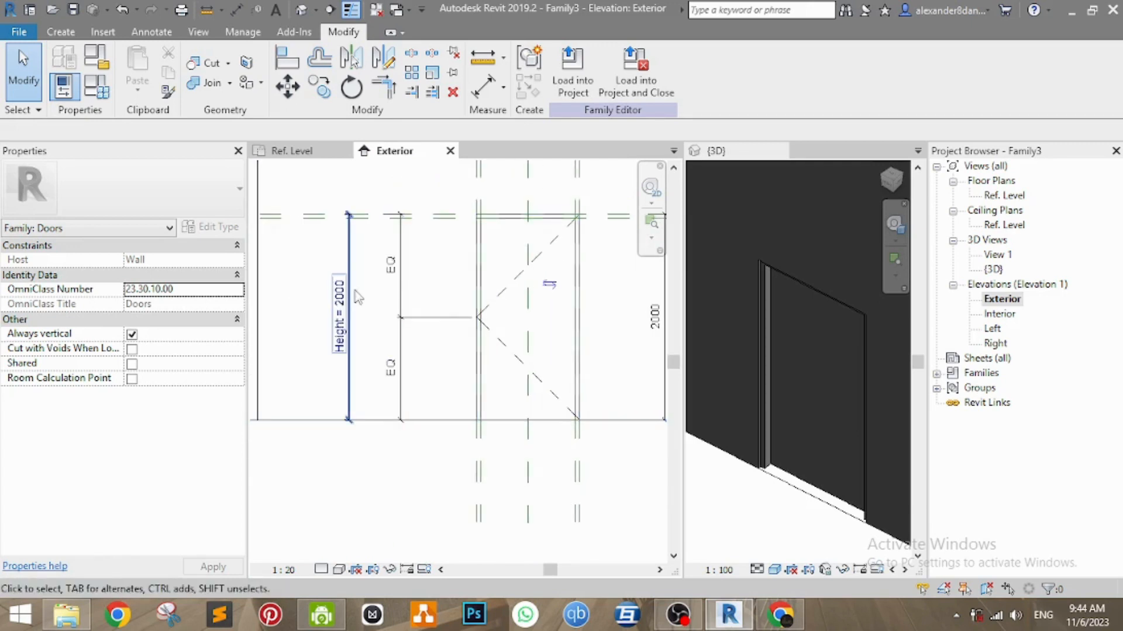
pyautogui.moveTo(356, 286); pyautogui.dragTo(354, 301, button='middle')
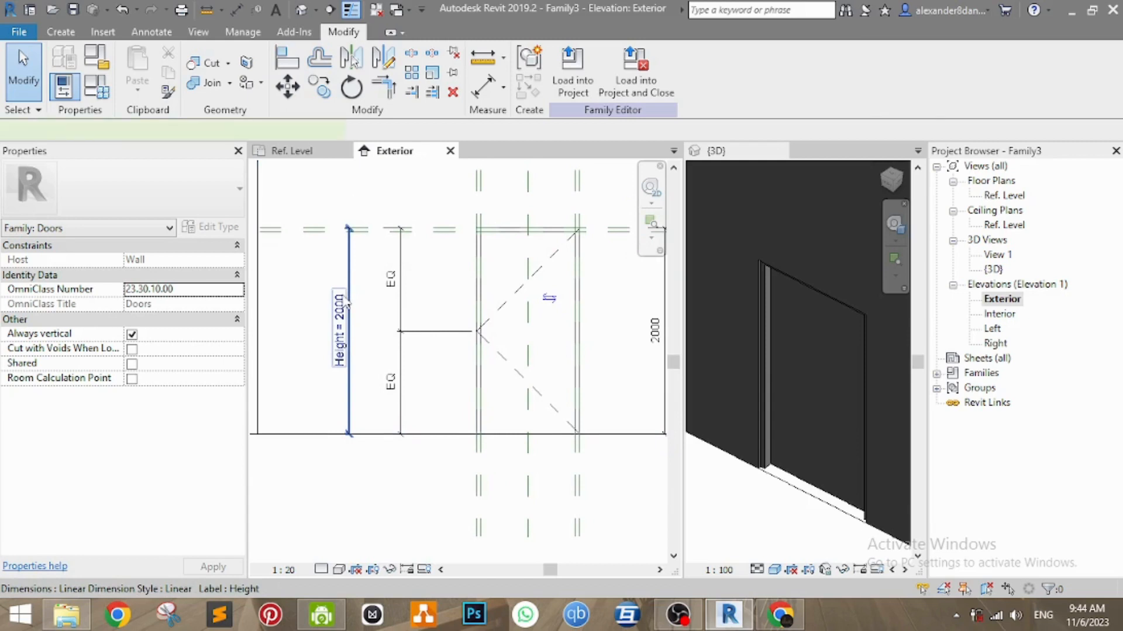
pyautogui.click(346, 302)
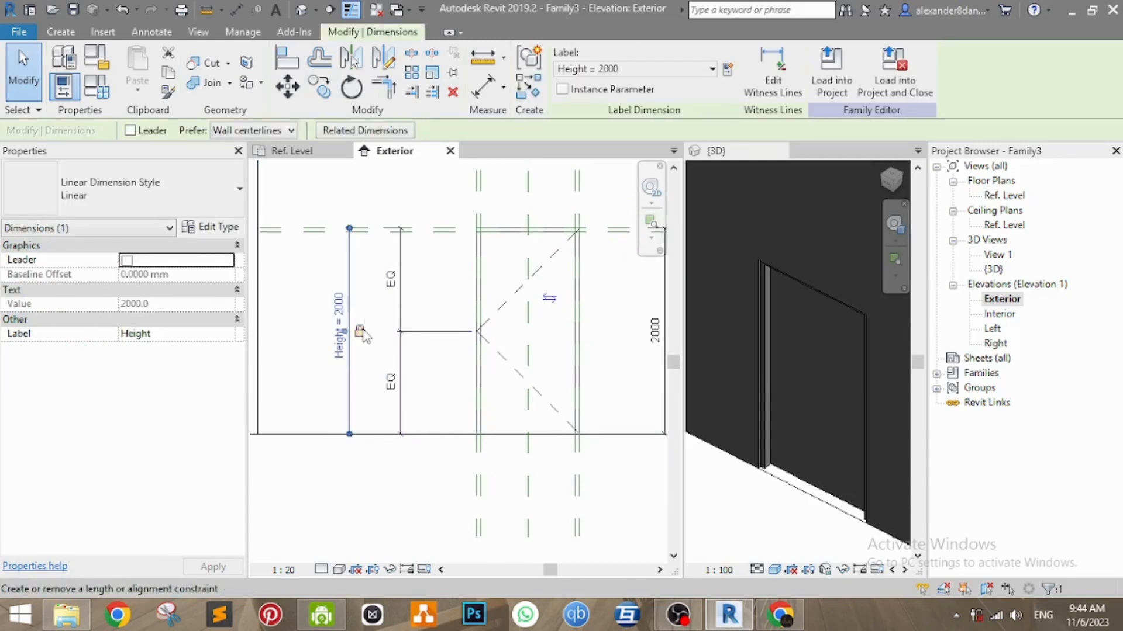
pyautogui.moveTo(373, 280); pyautogui.dragTo(368, 294, button='middle')
pyautogui.click(368, 294)
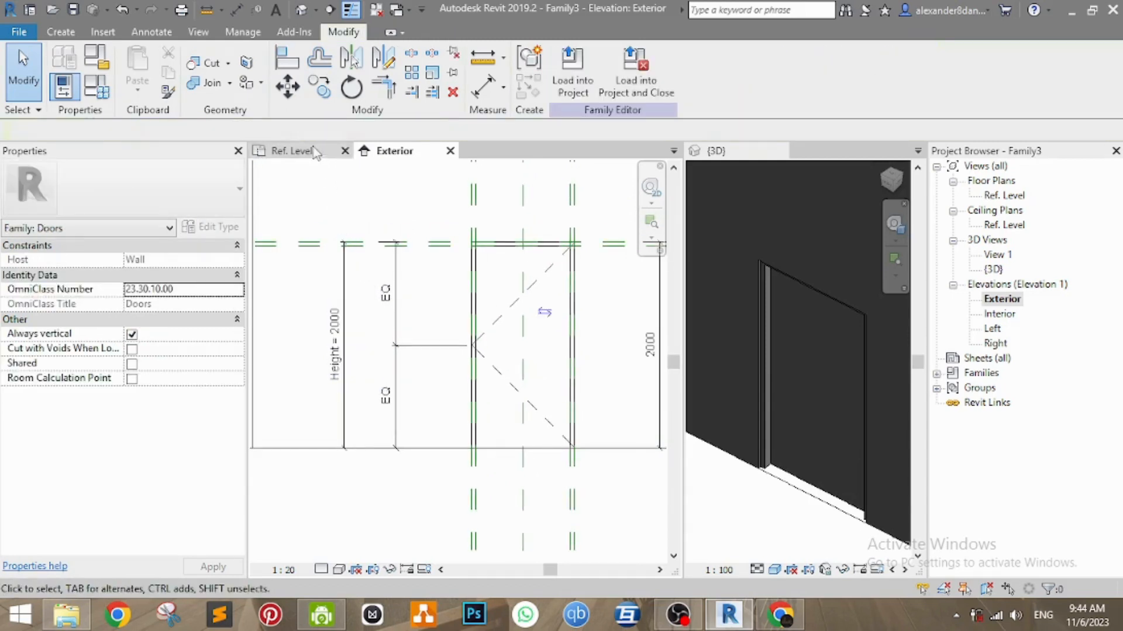
# Inspect the Width dimension of the door opening in the Ref. Level floor plan.
pyautogui.click(293, 150)
pyautogui.moveTo(515, 477); pyautogui.dragTo(506, 338, button='middle')
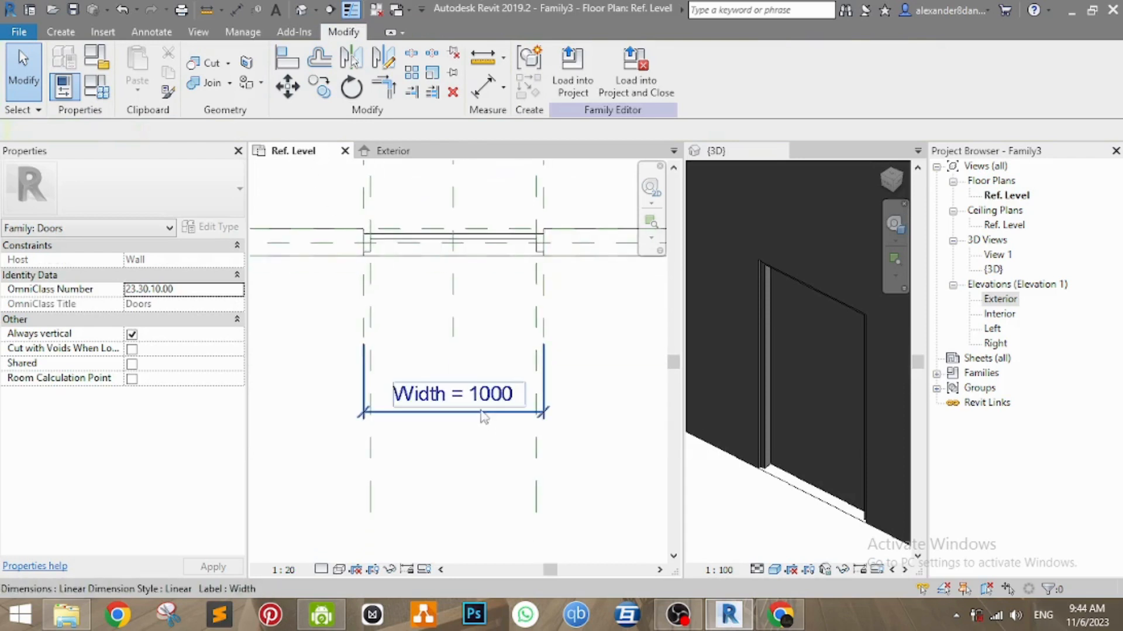
pyautogui.scroll(-2, 474, 418)
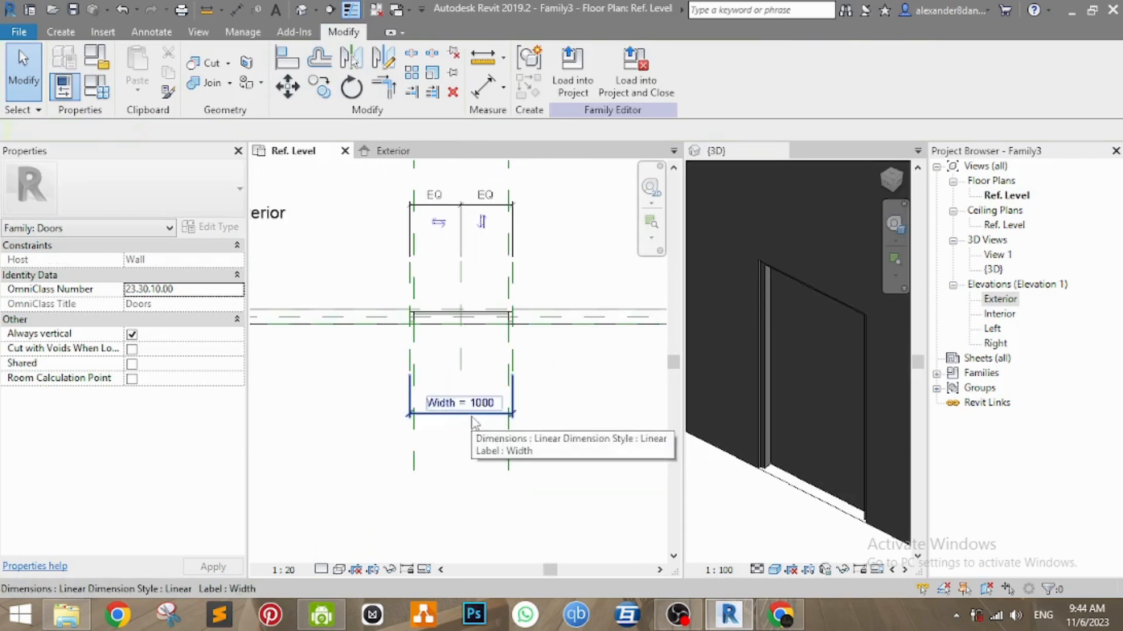
pyautogui.click(473, 413)
pyautogui.moveTo(561, 430); pyautogui.dragTo(551, 446, button='middle')
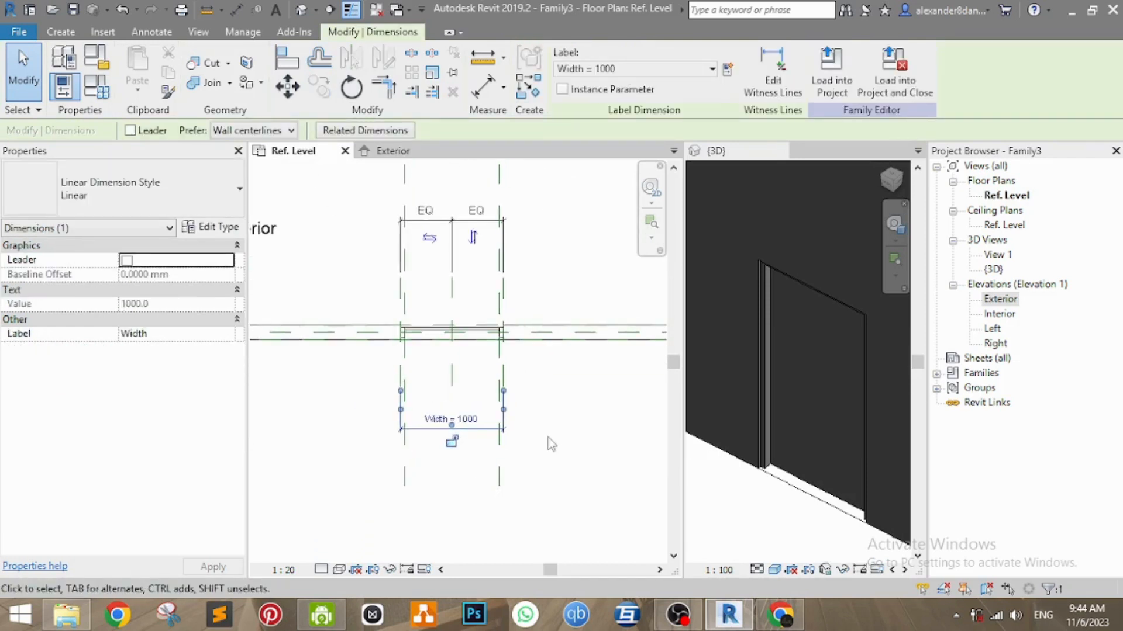
pyautogui.click(551, 447)
# In the Exterior elevation, place an aligned dimension between the two horizontal reference planes at the door frame's head.
pyautogui.click(378, 153)
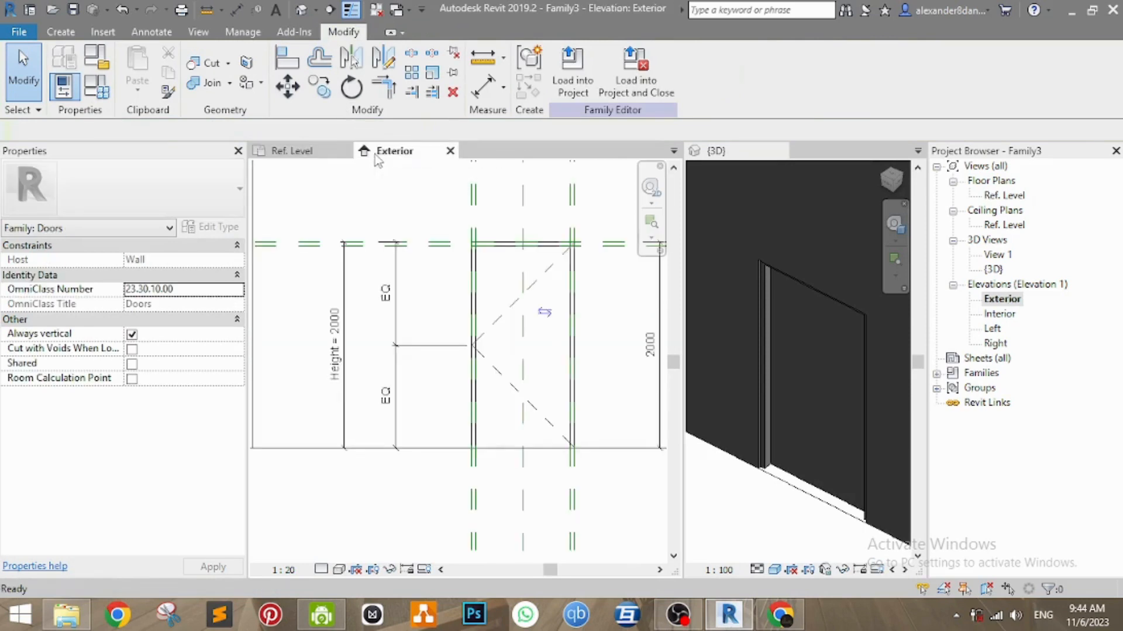
pyautogui.scroll(1, 432, 295)
pyautogui.moveTo(446, 303); pyautogui.dragTo(361, 309, button='middle')
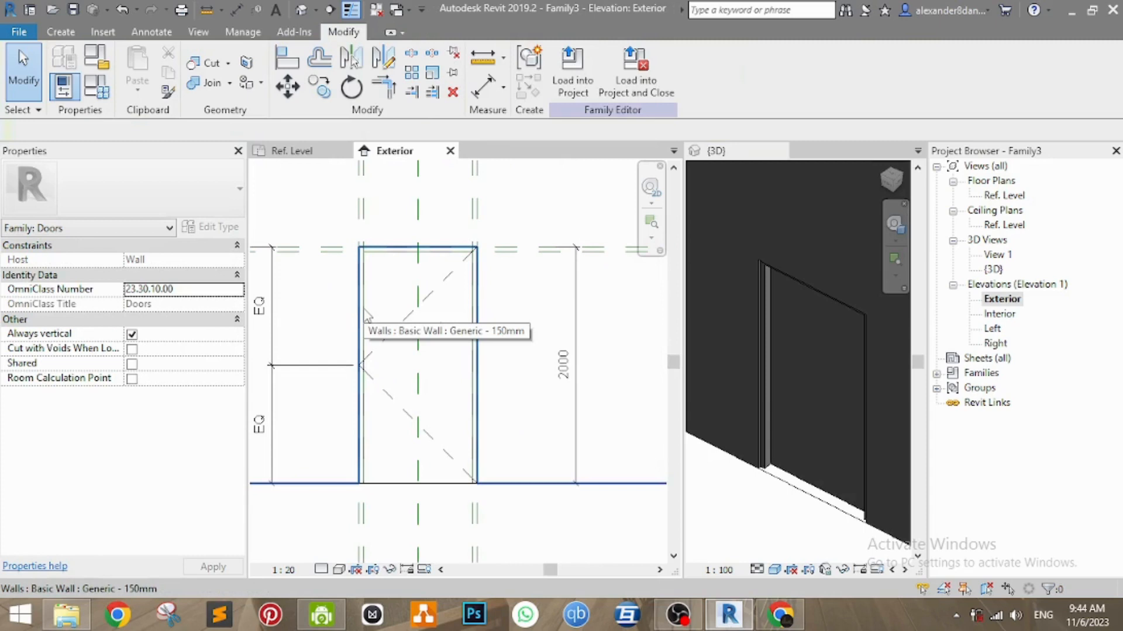
pyautogui.moveTo(418, 316); pyautogui.dragTo(493, 309, button='middle')
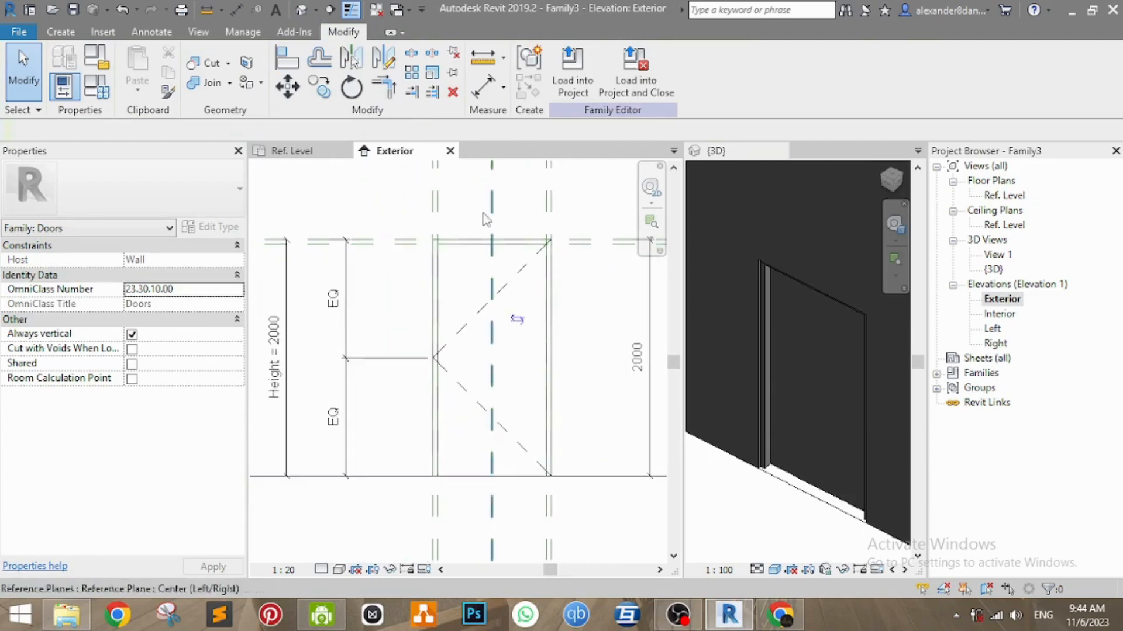
pyautogui.click(237, 11)
pyautogui.scroll(2, 386, 240)
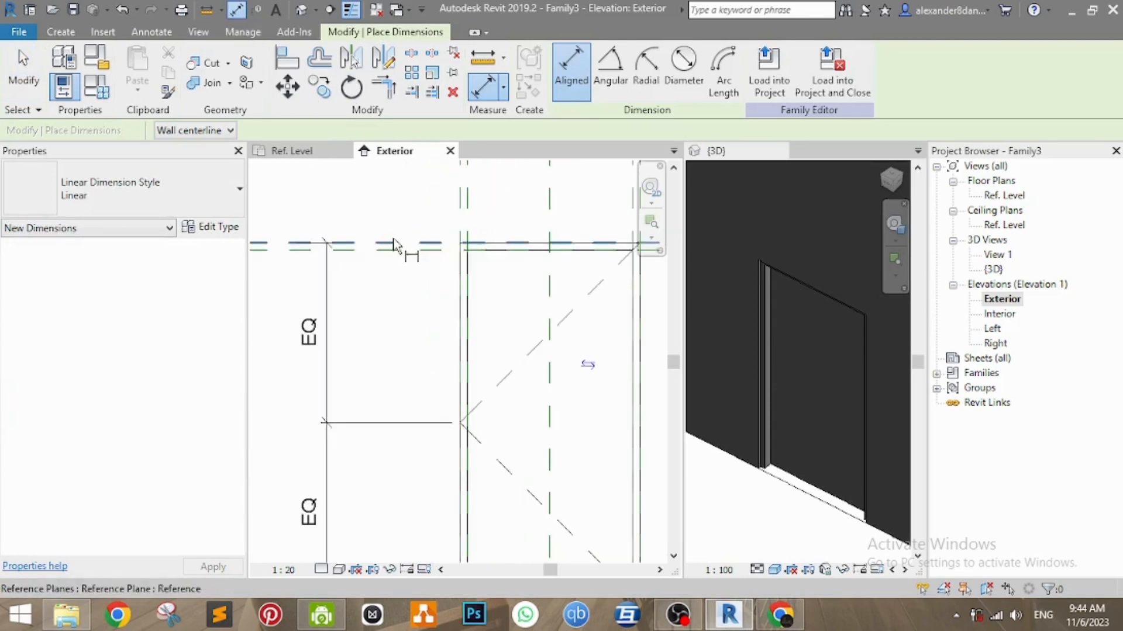
pyautogui.scroll(-3, 403, 257)
pyautogui.scroll(1, 424, 246)
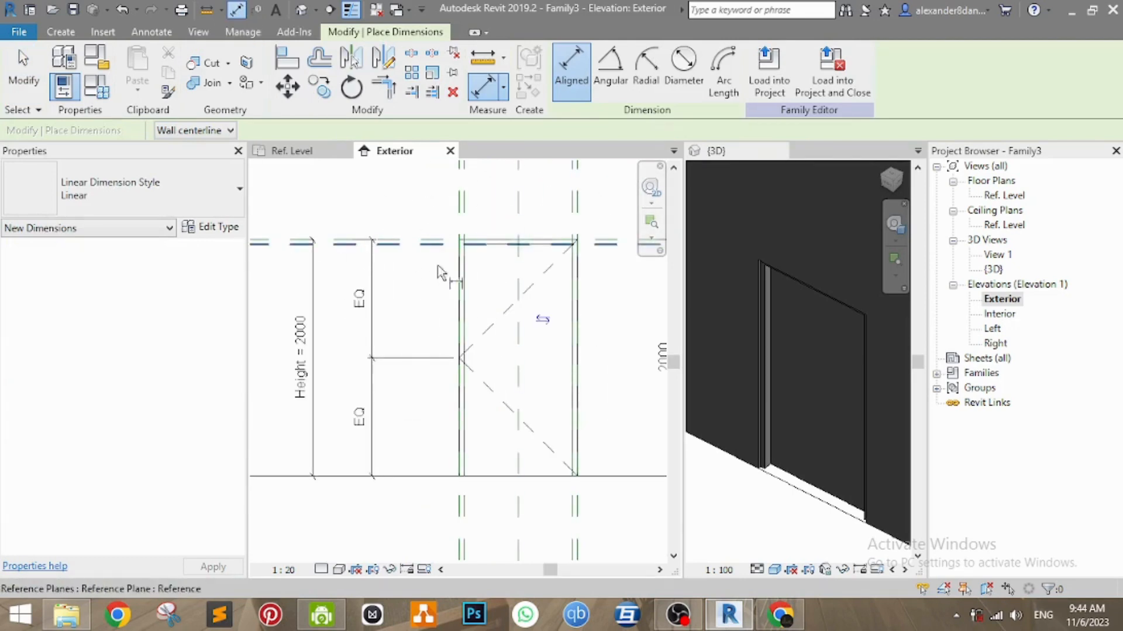
pyautogui.moveTo(431, 291)
pyautogui.mouseDown(button='middle')
pyautogui.moveTo(459, 296)
pyautogui.moveTo(441, 282)
pyautogui.mouseUp(button='middle')
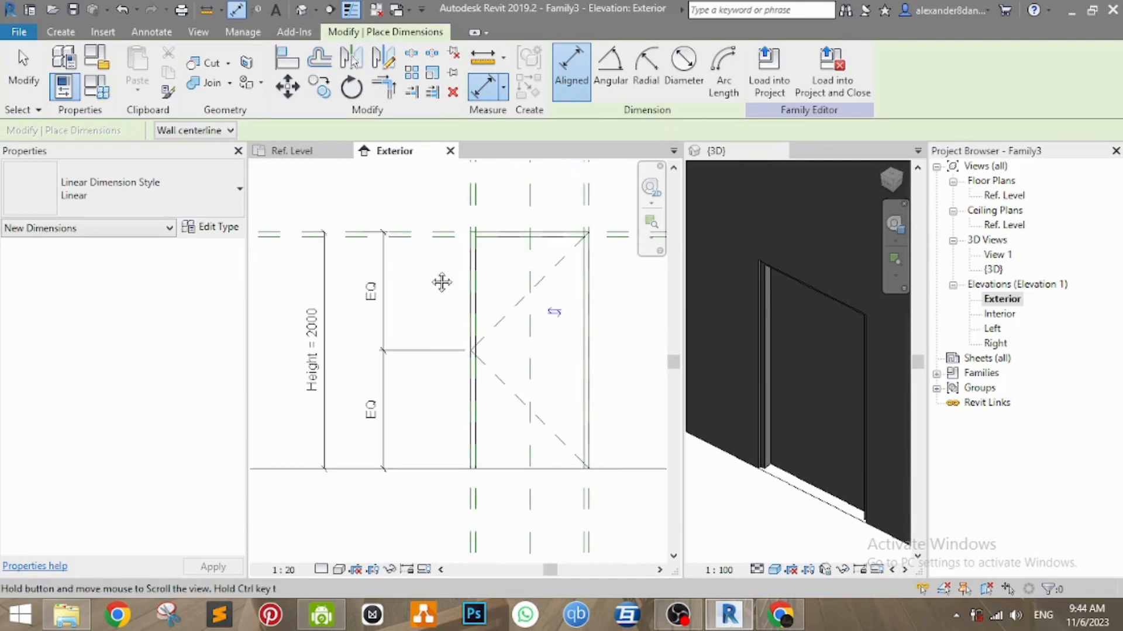
pyautogui.click(425, 235)
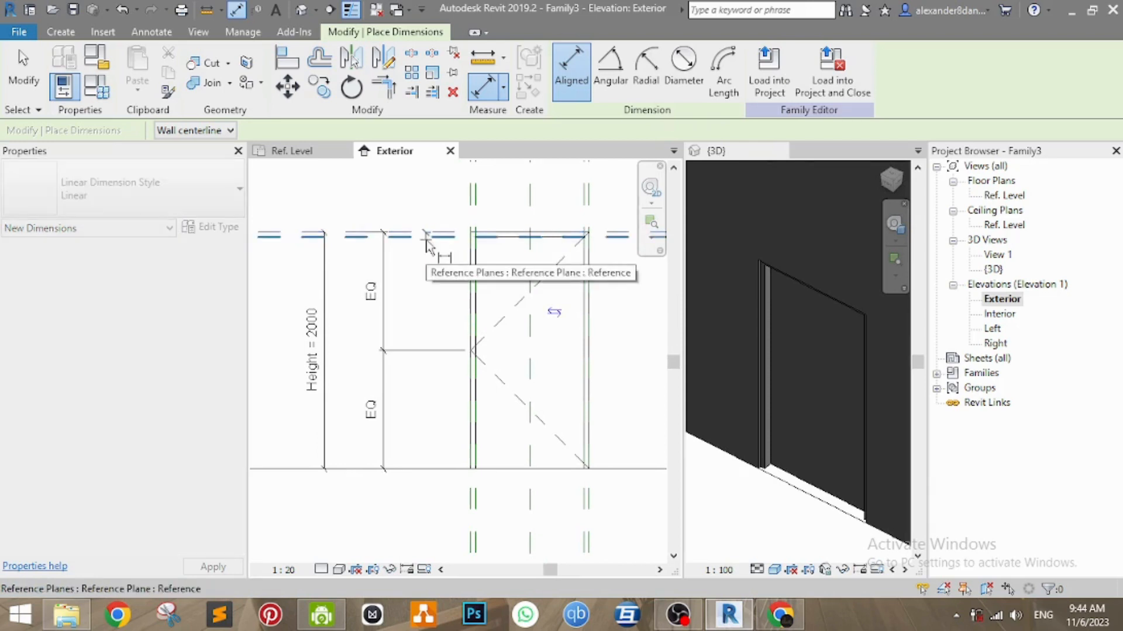
pyautogui.click(421, 317)
# Place aligned dimensions between the paired vertical reference planes at each door jamb, above the frame.
pyautogui.moveTo(473, 235); pyautogui.dragTo(445, 257, button='middle')
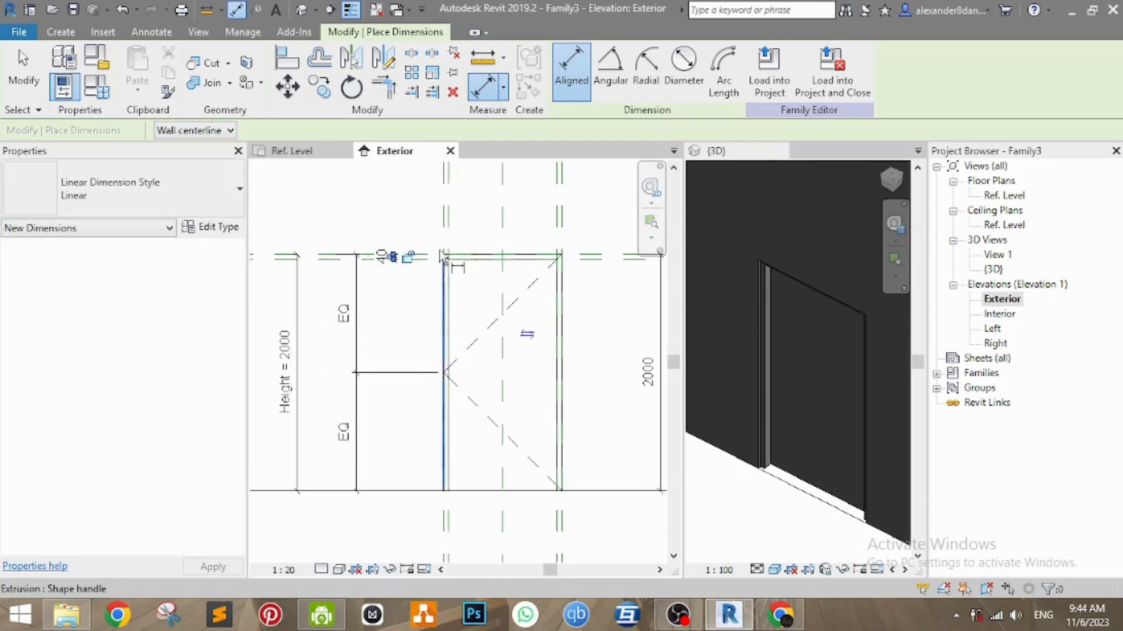
pyautogui.click(441, 222)
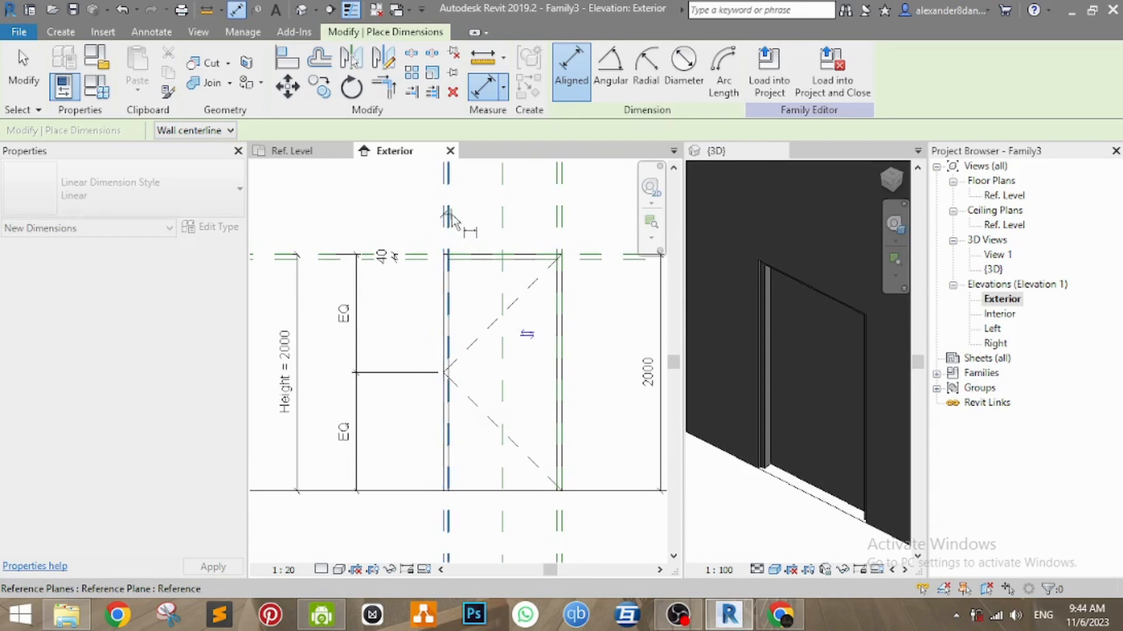
pyautogui.click(449, 214)
pyautogui.click(481, 195)
pyautogui.click(557, 209)
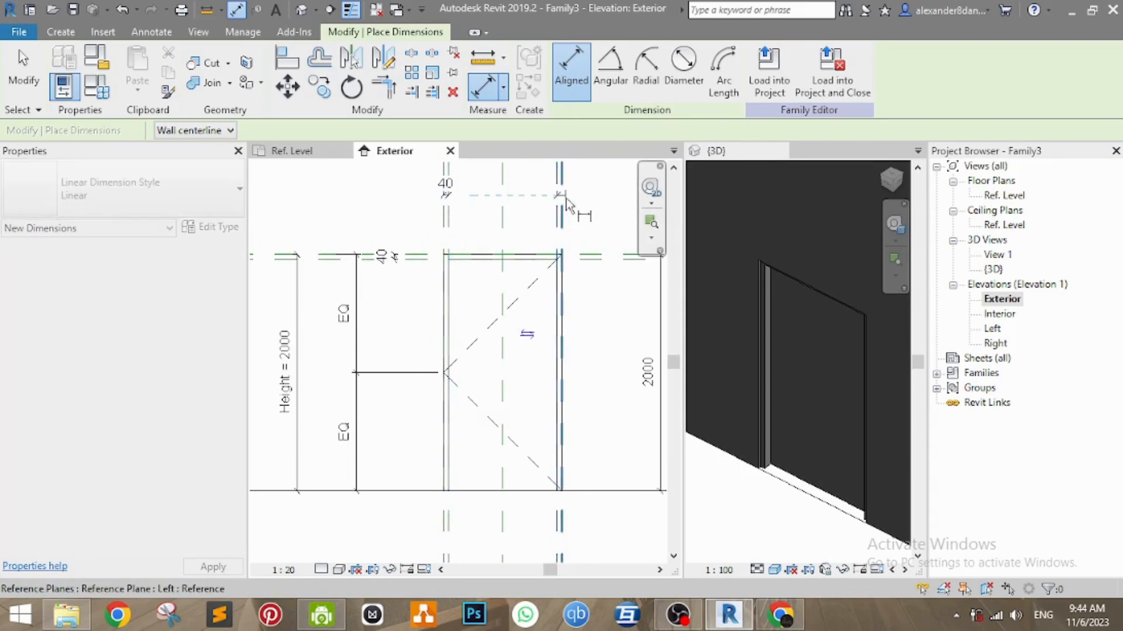
pyautogui.click(592, 196)
pyautogui.press('Escape')
pyautogui.press('Escape')
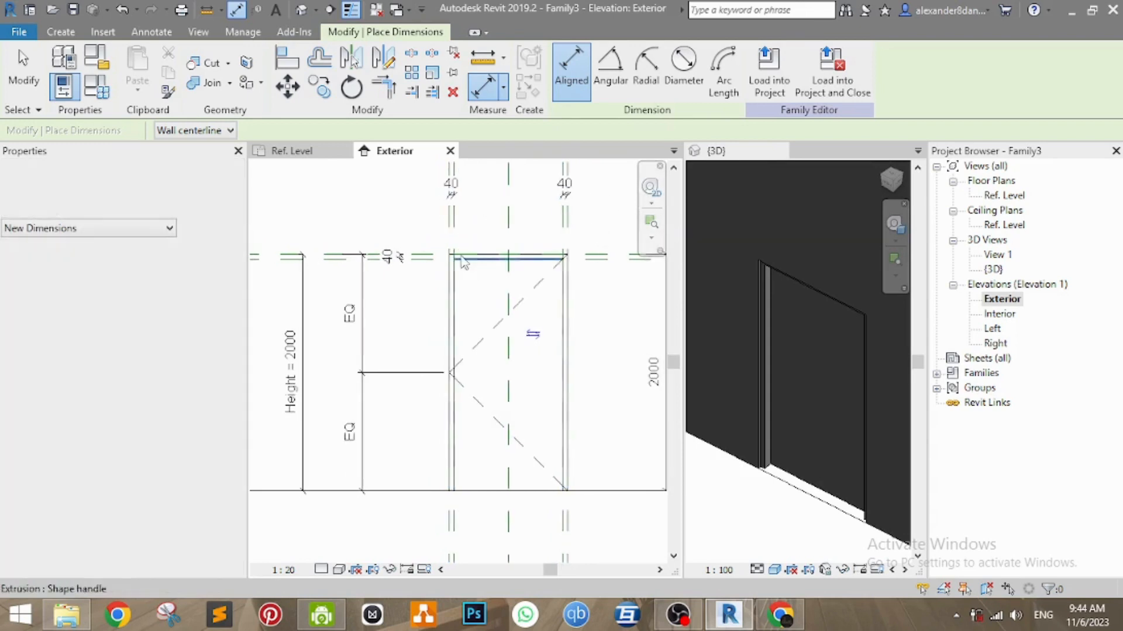
# Lock the three frame-thickness dimensions at the head and both jambs.
pyautogui.moveTo(432, 270); pyautogui.dragTo(380, 324, button='middle')
pyautogui.scroll(2, 345, 322)
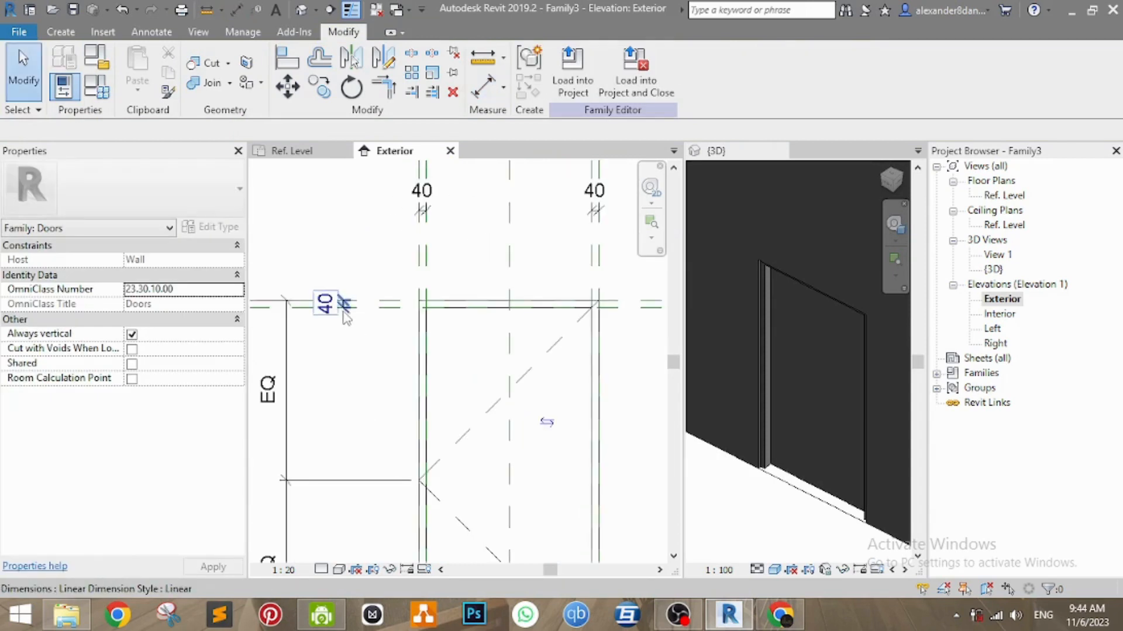
pyautogui.click(344, 313)
pyautogui.scroll(-1, 377, 338)
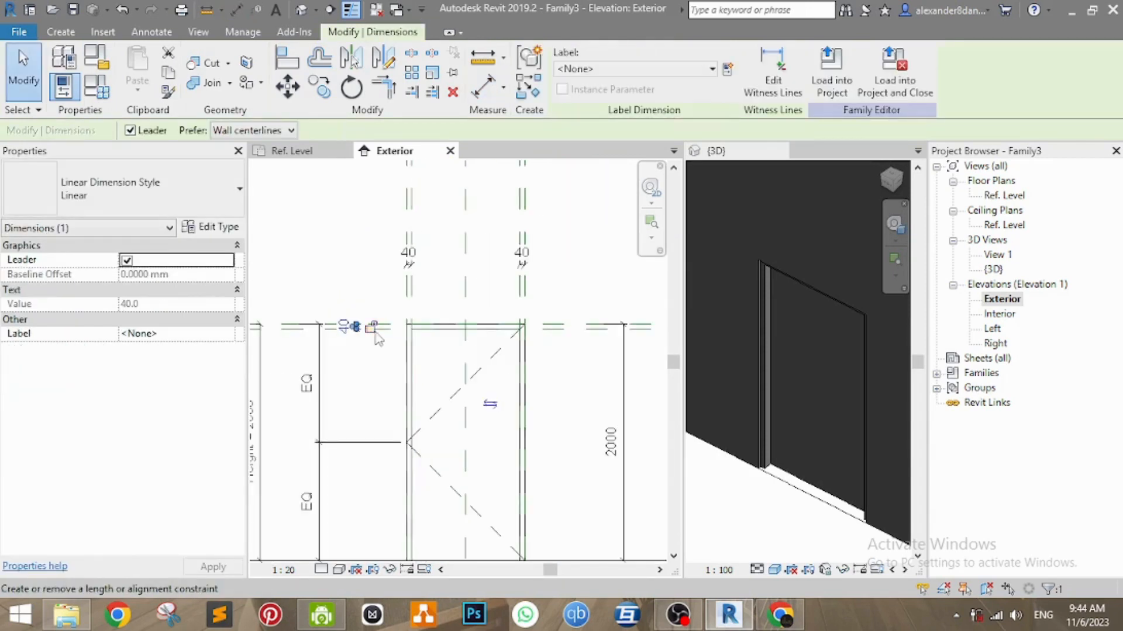
pyautogui.click(410, 283)
pyautogui.click(410, 280)
pyautogui.click(526, 266)
pyautogui.click(522, 282)
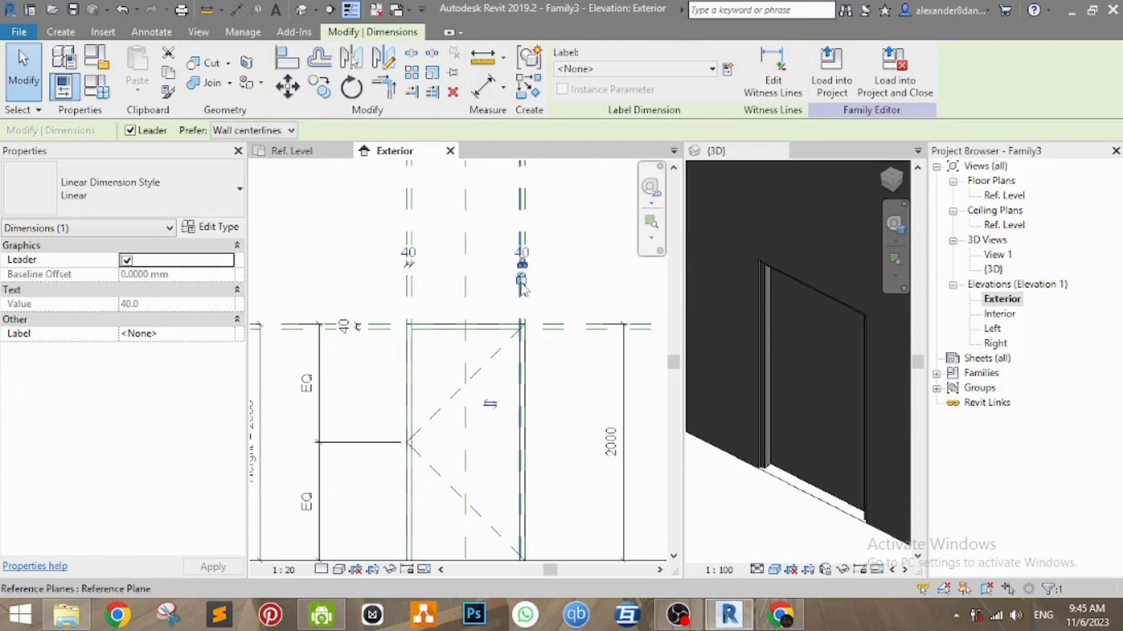
pyautogui.click(560, 299)
# Test the locked frame by moving the door's top reference plane up to a height of 2800.
pyautogui.scroll(1, 555, 340)
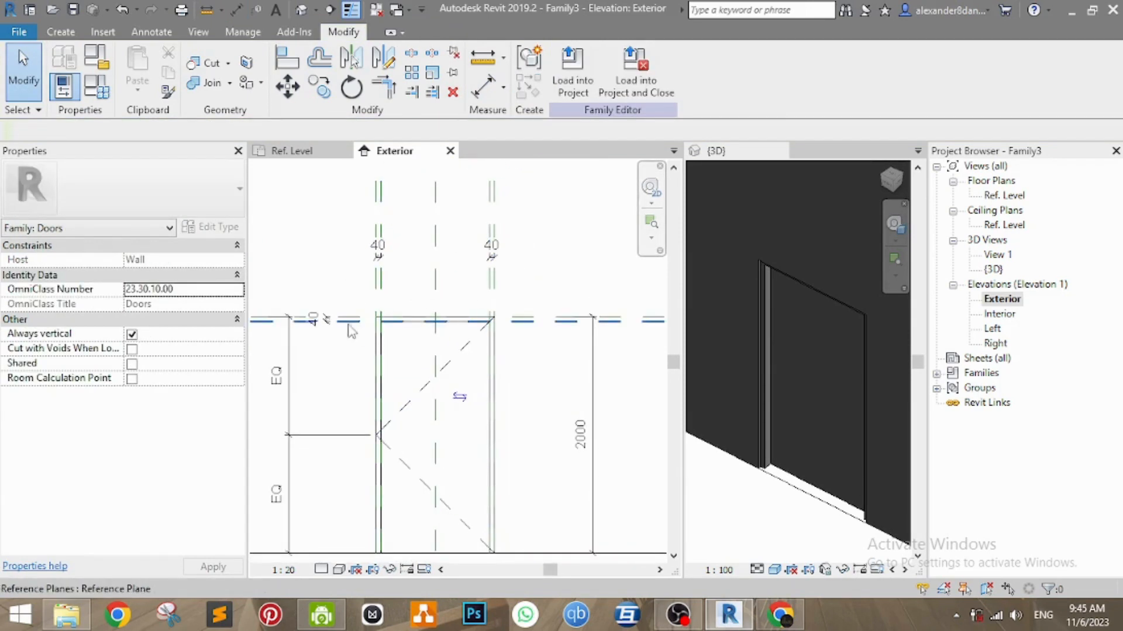
pyautogui.scroll(1, 338, 325)
pyautogui.scroll(-3, 370, 343)
pyautogui.moveTo(389, 368); pyautogui.dragTo(473, 352, button='middle')
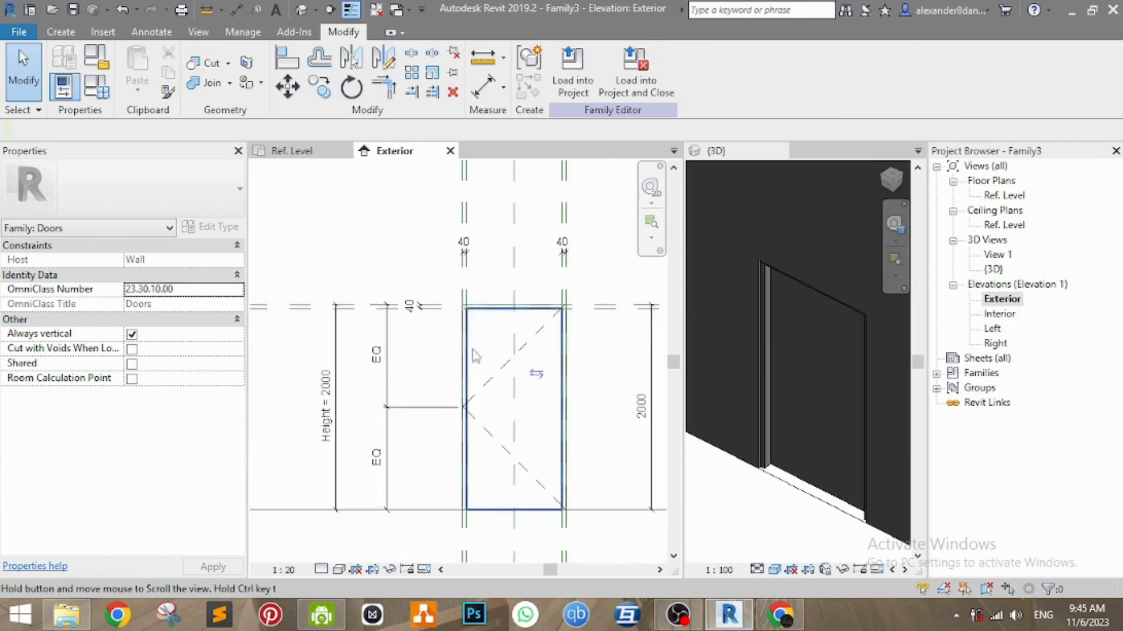
pyautogui.click(285, 306)
pyautogui.moveTo(286, 228); pyautogui.dragTo(287, 223)
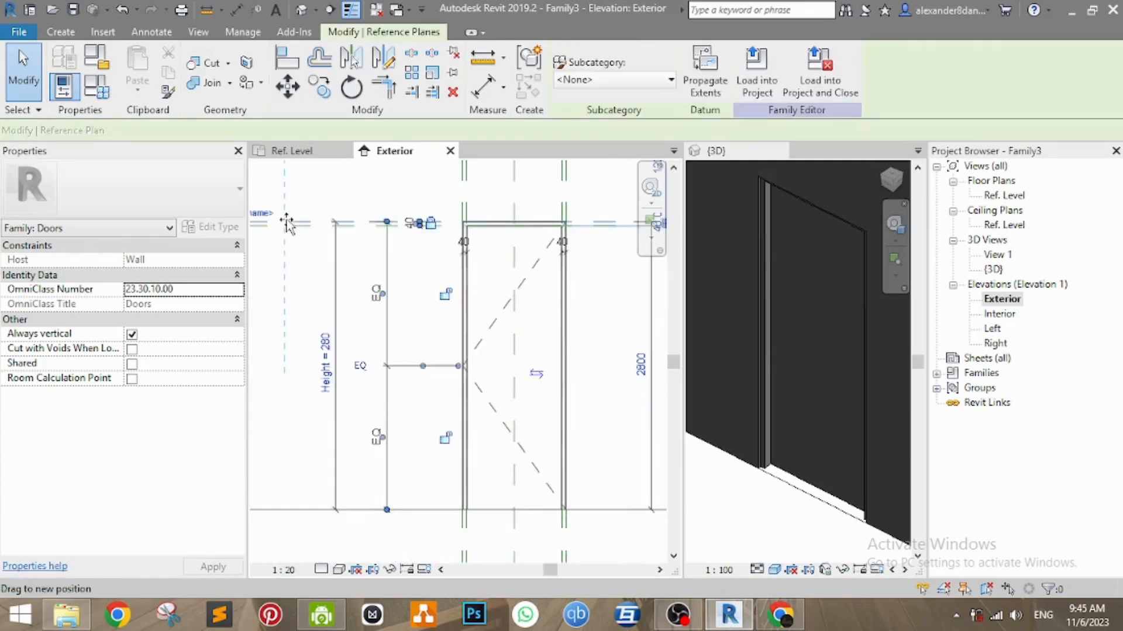
pyautogui.moveTo(507, 229); pyautogui.dragTo(493, 255, button='middle')
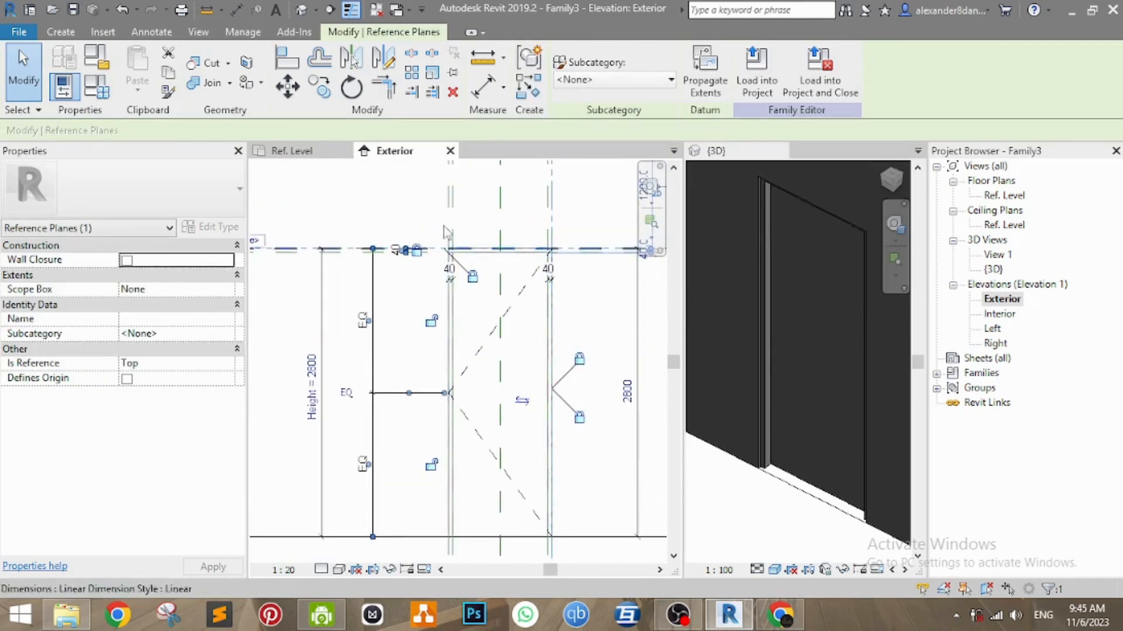
pyautogui.scroll(2, 491, 257)
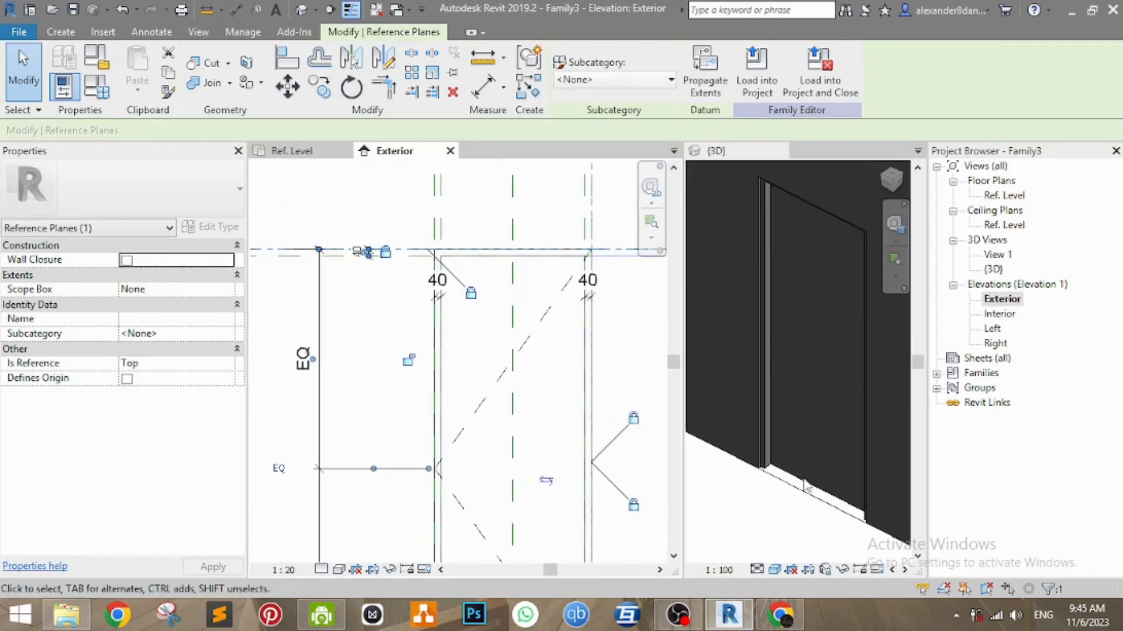
pyautogui.scroll(-4, 403, 295)
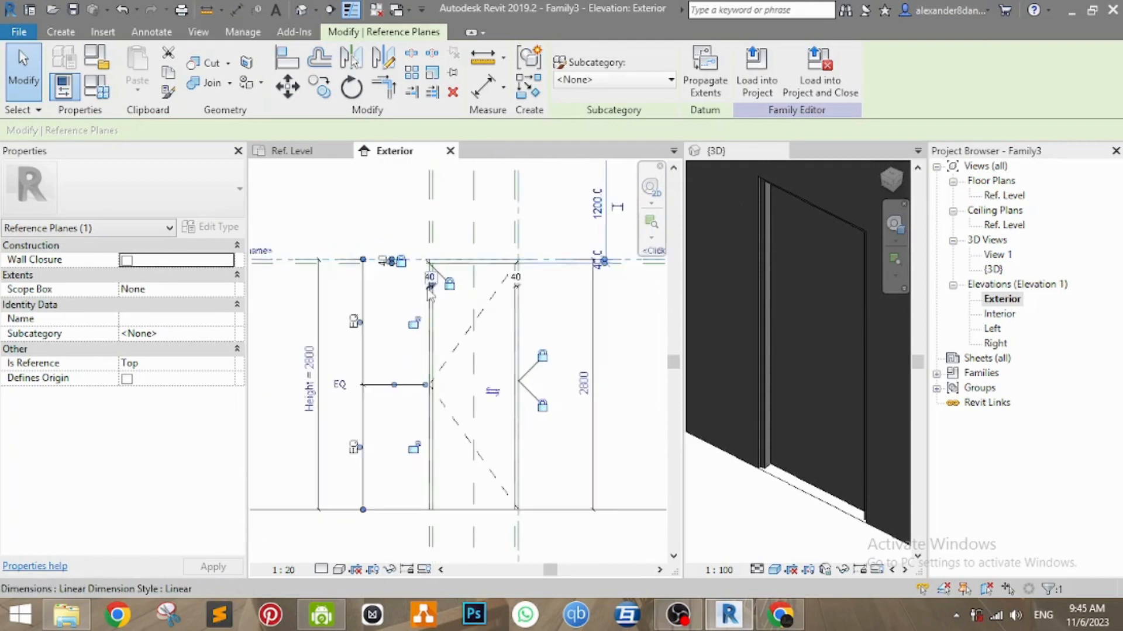
# Undo the move of the top reference plane.
pyautogui.hotkey('ctrl', 'z')
pyautogui.scroll(2, 390, 327)
pyautogui.moveTo(636, 371); pyautogui.dragTo(583, 367, button='middle')
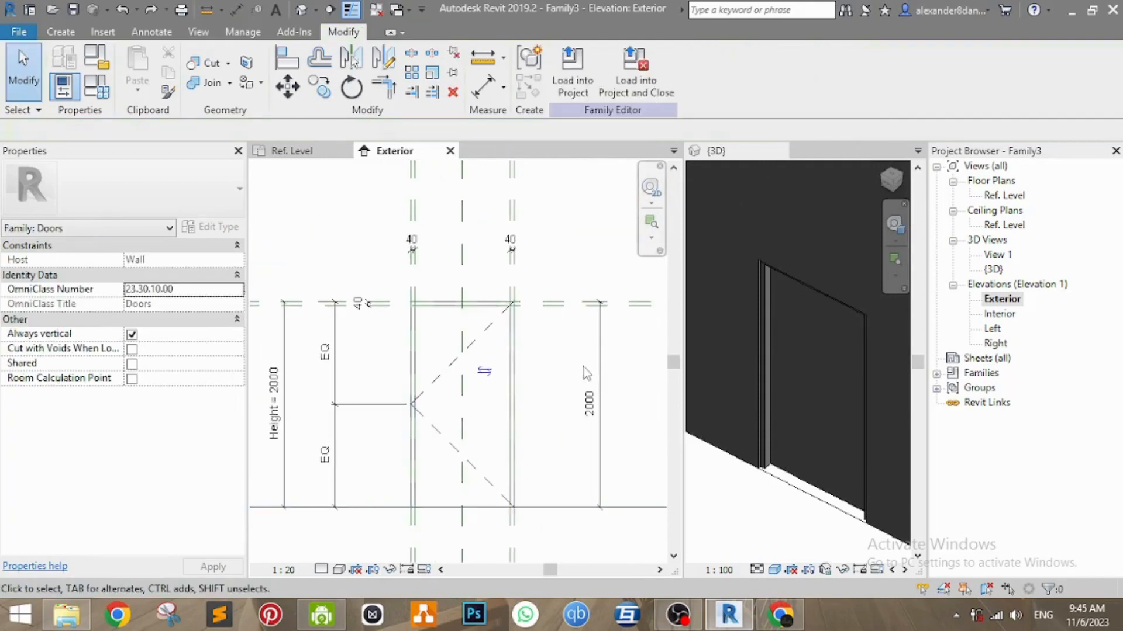
# Label the three frame-thickness dimensions at the head and both jambs with a new family type parameter named TEBAL_KUSEN.
pyautogui.moveTo(506, 316); pyautogui.dragTo(525, 323, button='middle')
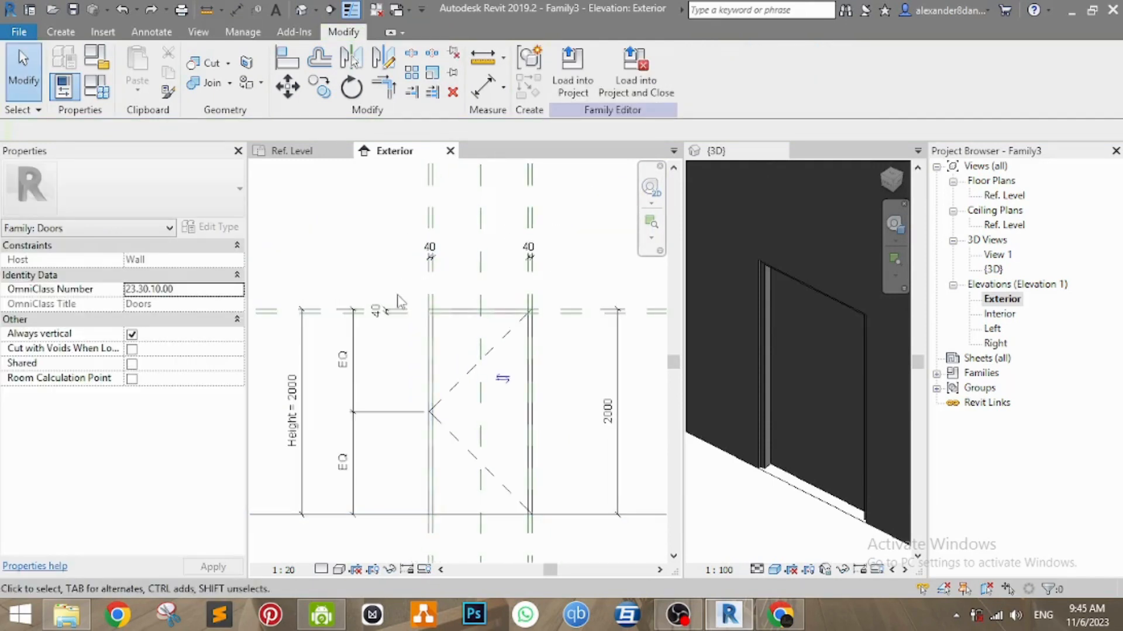
pyautogui.scroll(1, 396, 318)
pyautogui.moveTo(389, 316); pyautogui.dragTo(370, 343, button='middle')
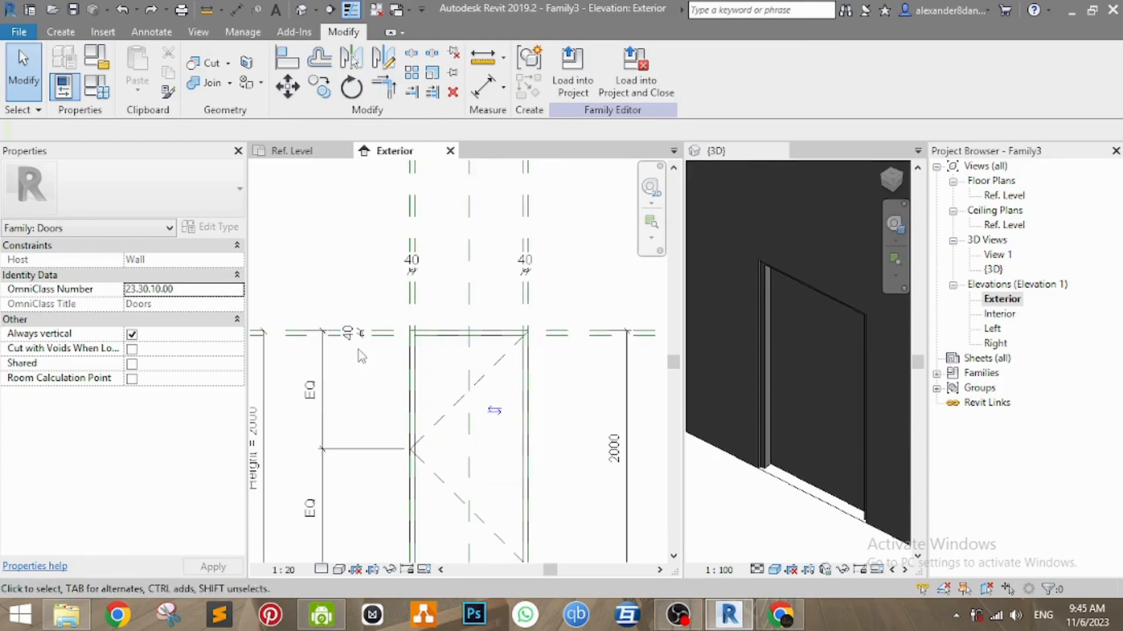
pyautogui.click(359, 336)
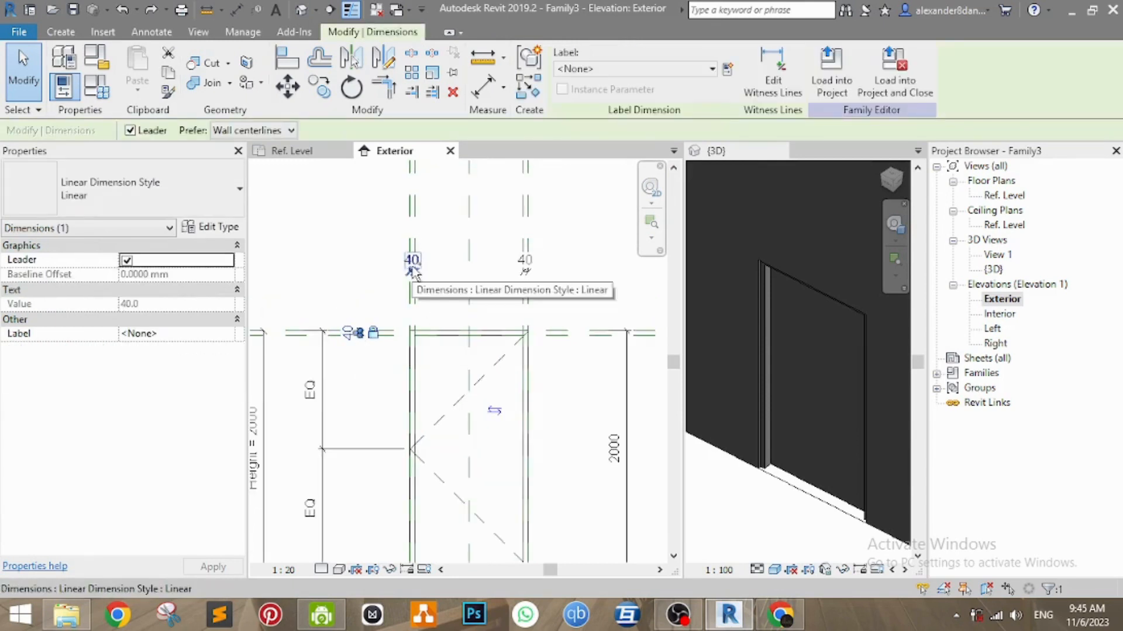
pyautogui.keyDown('ctrl'); pyautogui.click(415, 271); pyautogui.keyUp('ctrl')
pyautogui.keyDown('ctrl'); pyautogui.click(528, 268); pyautogui.keyUp('ctrl')
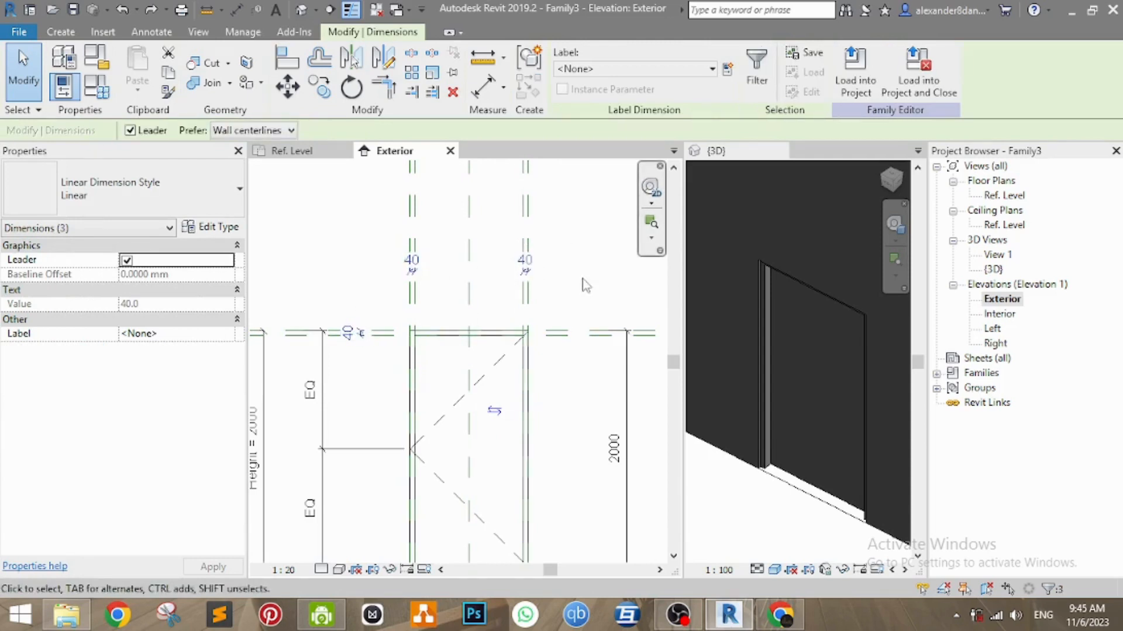
pyautogui.moveTo(584, 287); pyautogui.dragTo(632, 254, button='middle')
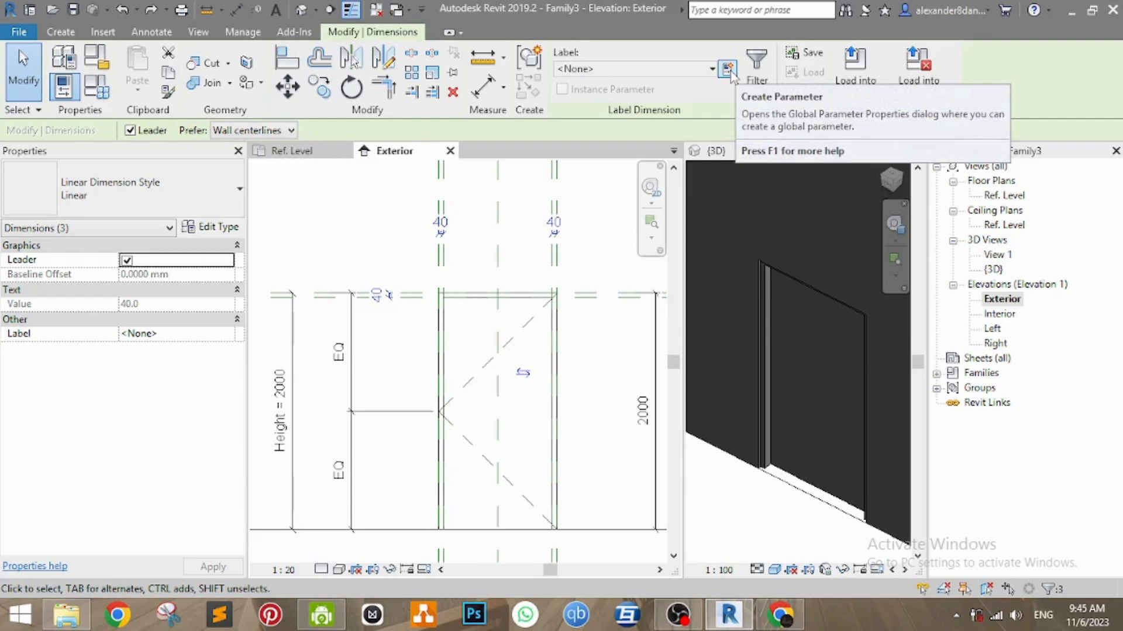
pyautogui.click(728, 70)
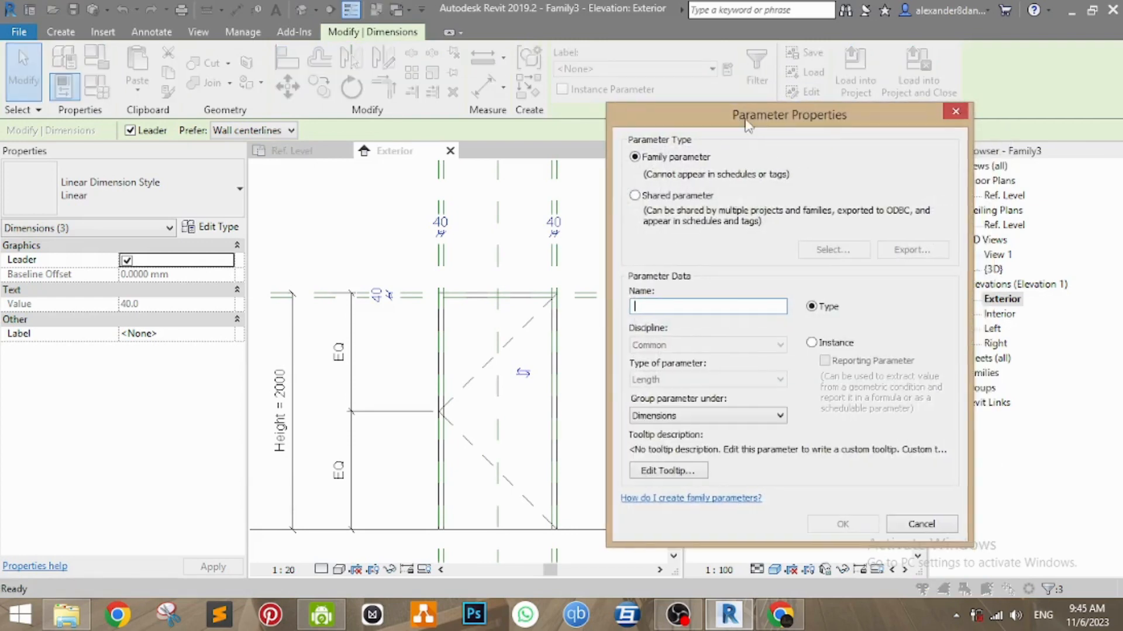
pyautogui.moveTo(747, 124); pyautogui.dragTo(723, 114)
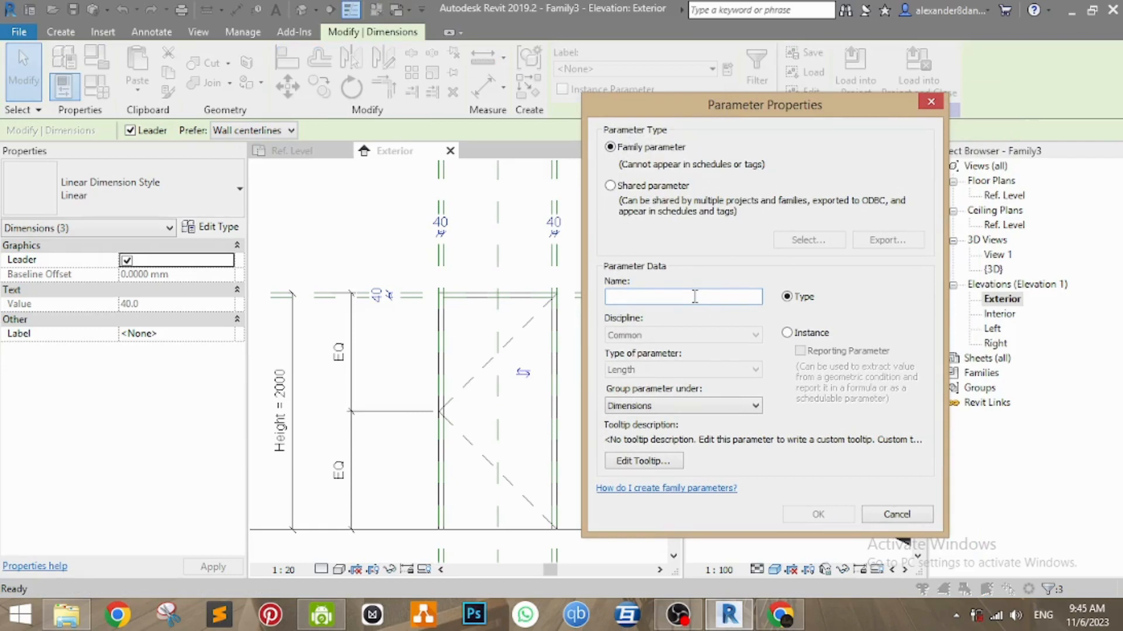
pyautogui.write('fr')
pyautogui.press('BackSpace')
pyautogui.press('BackSpace')
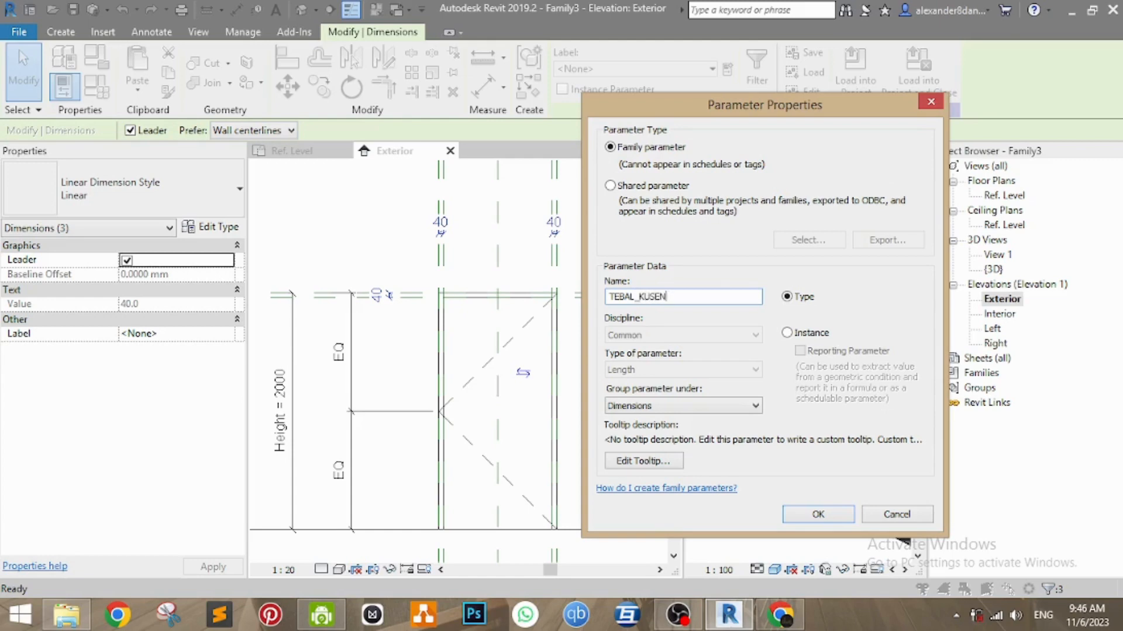
pyautogui.click(818, 515)
pyautogui.moveTo(573, 377); pyautogui.dragTo(575, 324, button='middle')
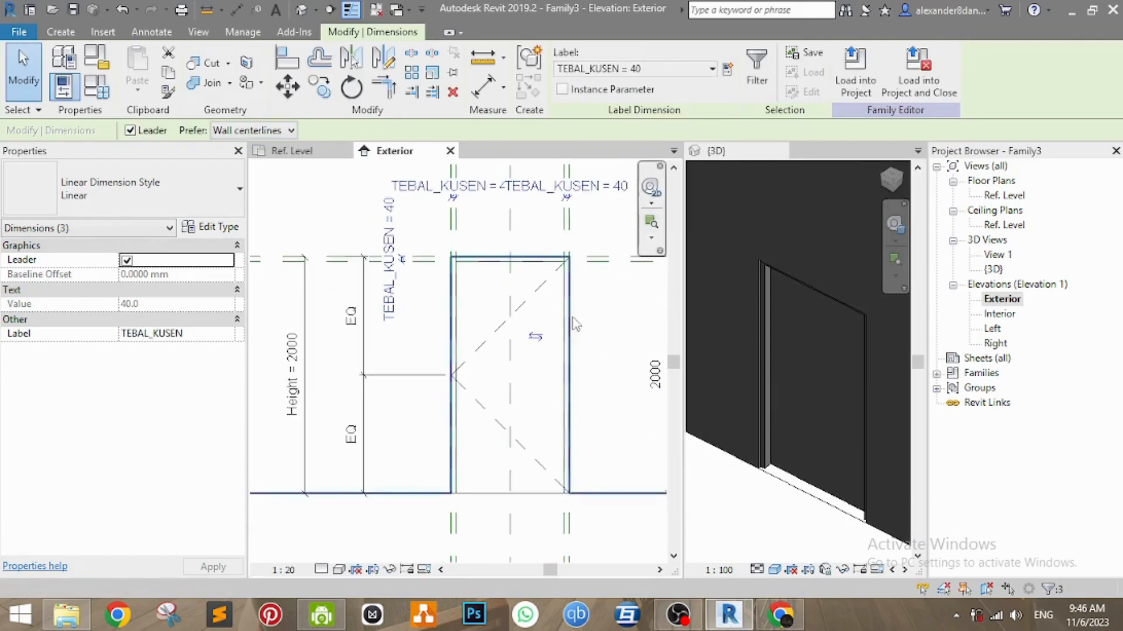
pyautogui.click(576, 323)
# Examine the labelled TEBAL_KUSEN dimension and its reference planes at the frame head.
pyautogui.scroll(1, 418, 263)
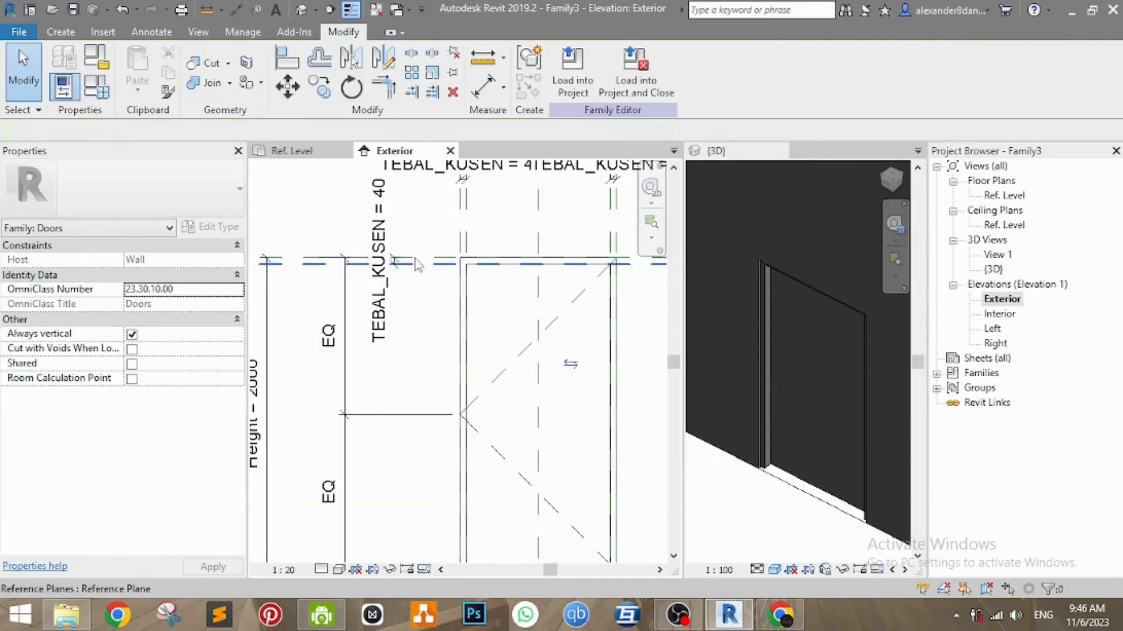
pyautogui.scroll(2, 416, 264)
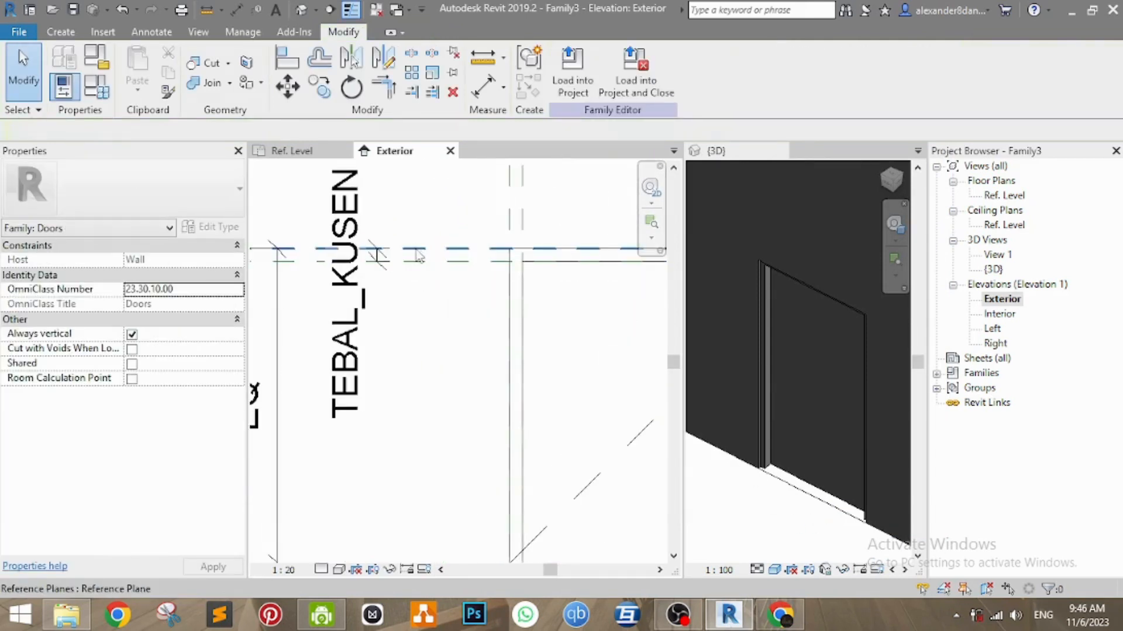
pyautogui.scroll(-3, 421, 269)
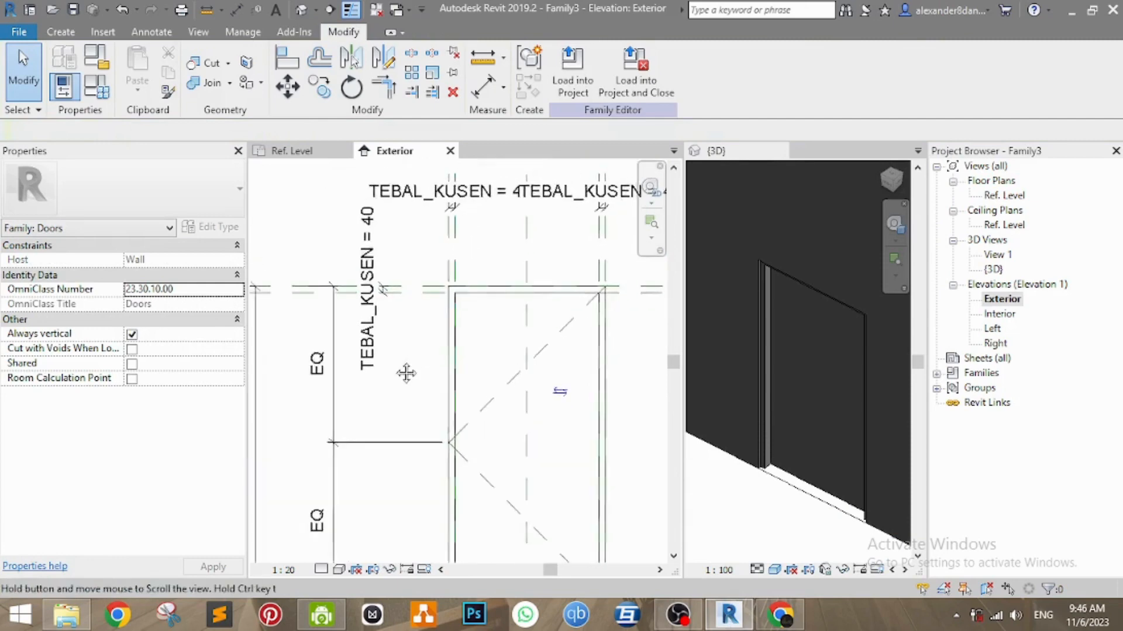
pyautogui.scroll(-1, 468, 345)
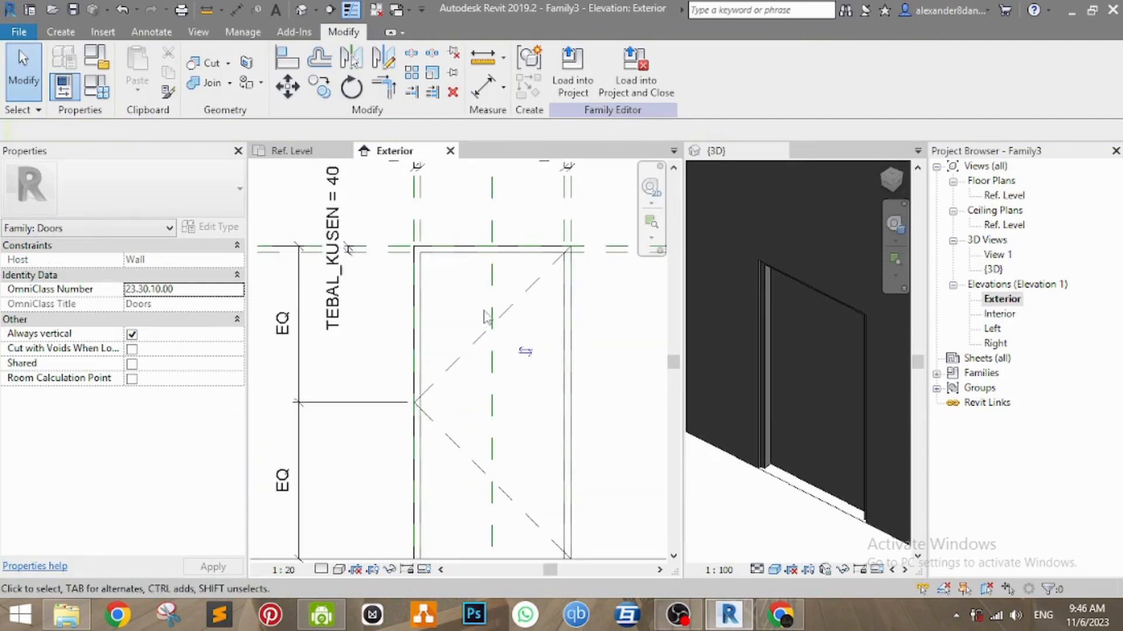
pyautogui.scroll(-1, 403, 293)
pyautogui.click(386, 276)
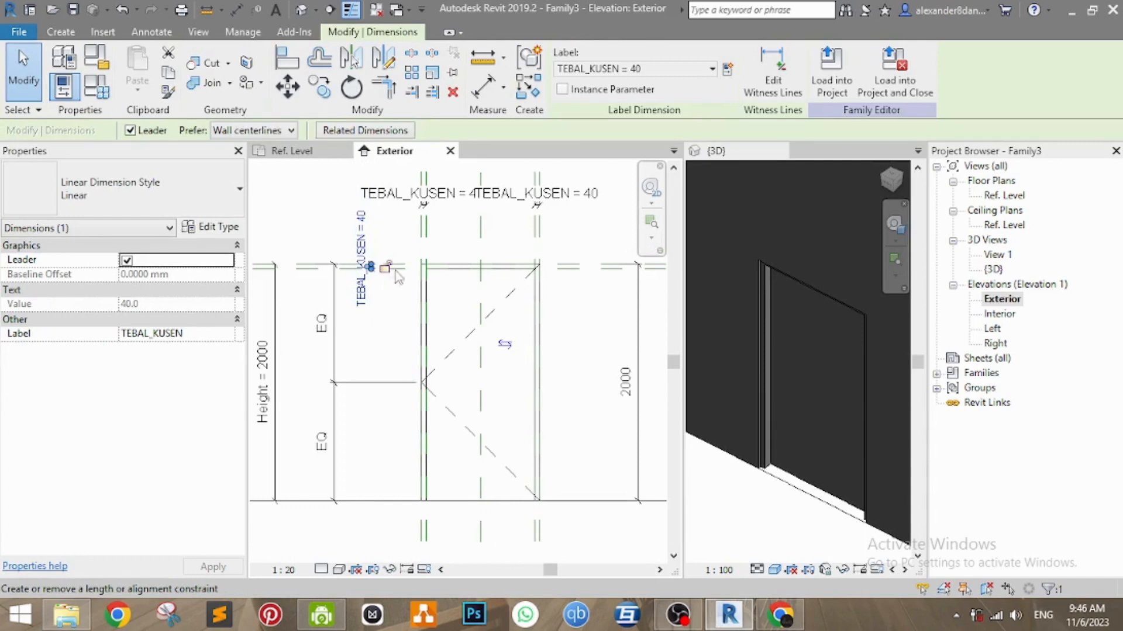
pyautogui.scroll(1, 387, 282)
pyautogui.press('Escape')
pyautogui.scroll(2, 391, 292)
pyautogui.moveTo(387, 286); pyautogui.dragTo(396, 254, button='middle')
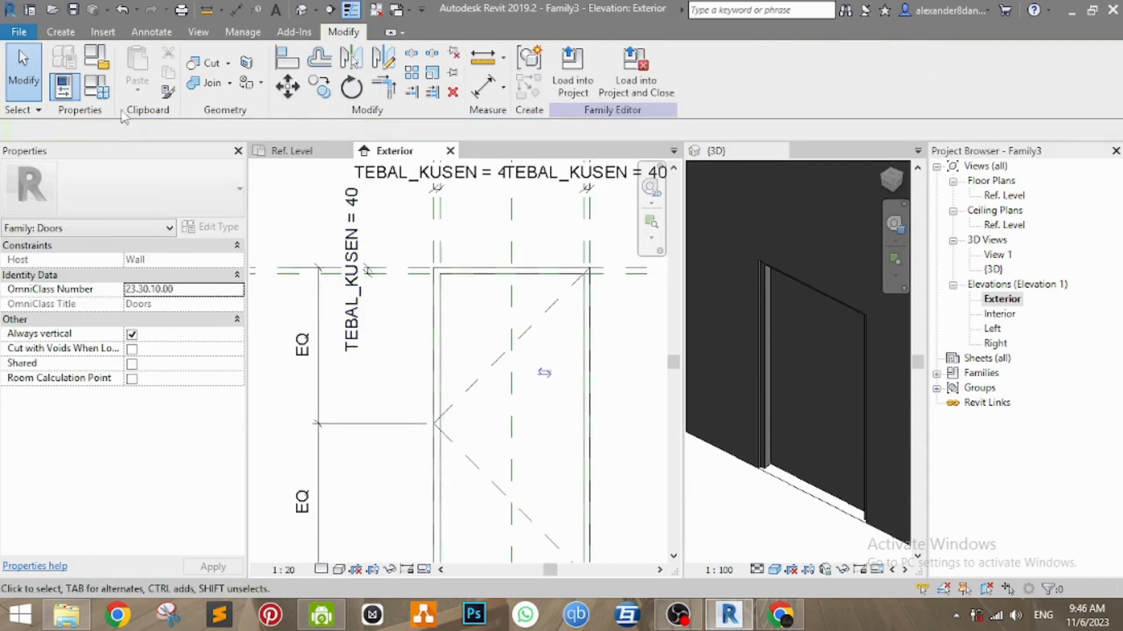
pyautogui.moveTo(463, 302); pyautogui.dragTo(450, 320, button='middle')
pyautogui.scroll(-1, 450, 320)
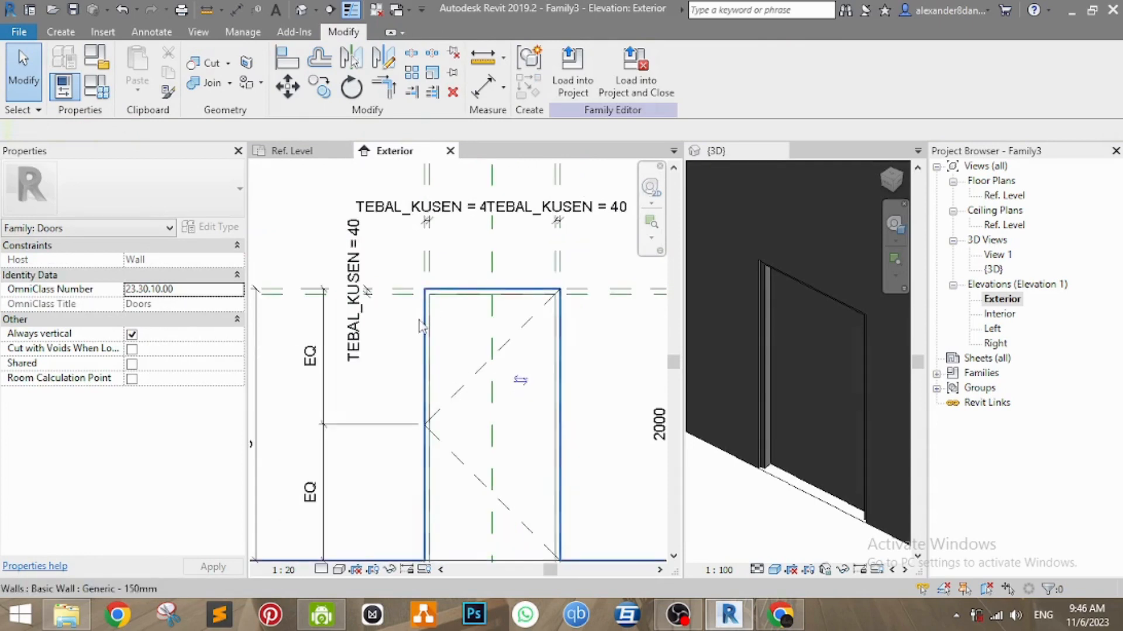
pyautogui.moveTo(514, 342); pyautogui.dragTo(484, 364, button='middle')
pyautogui.scroll(-1, 517, 354)
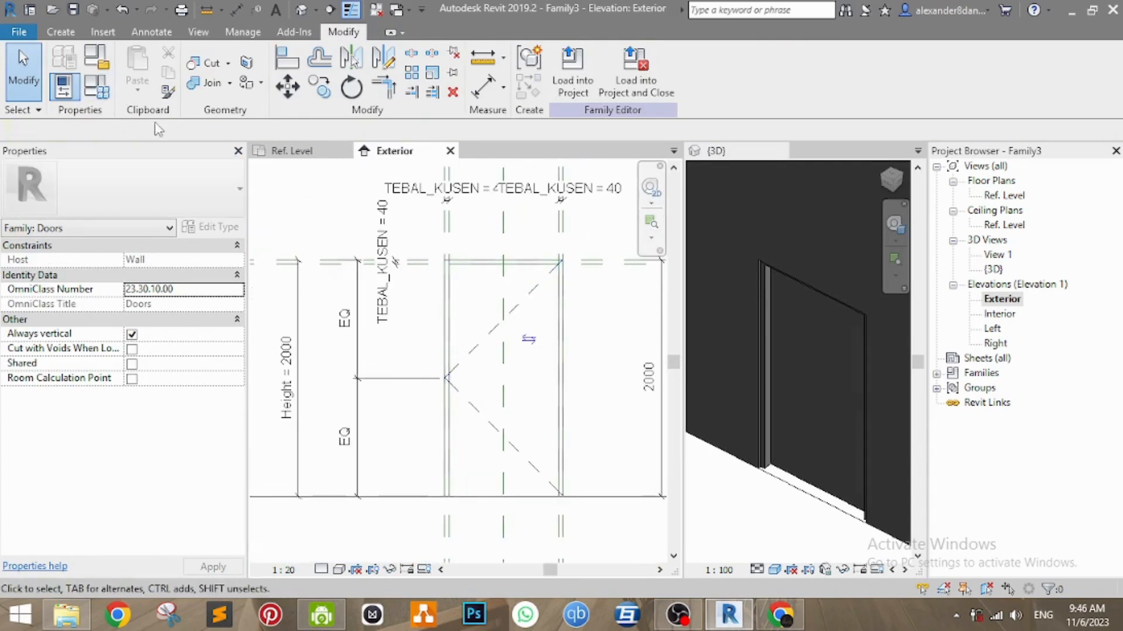
pyautogui.moveTo(438, 309); pyautogui.dragTo(506, 282, button='middle')
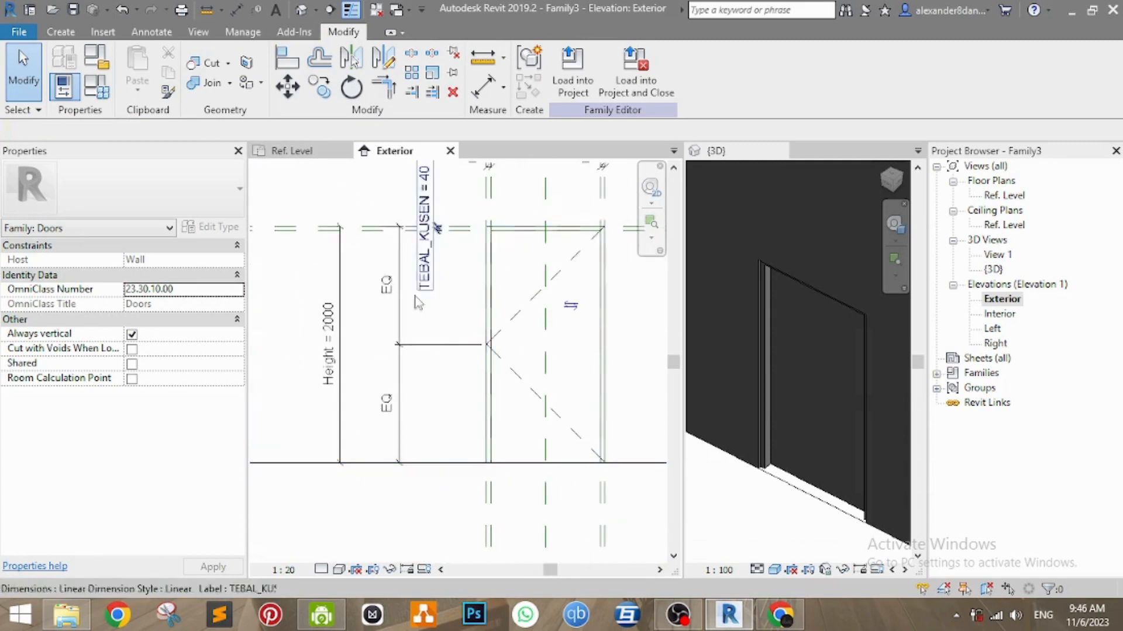
# Inspect the Height dimension and compare its extents with the inner edges of the door frame.
pyautogui.click(347, 287)
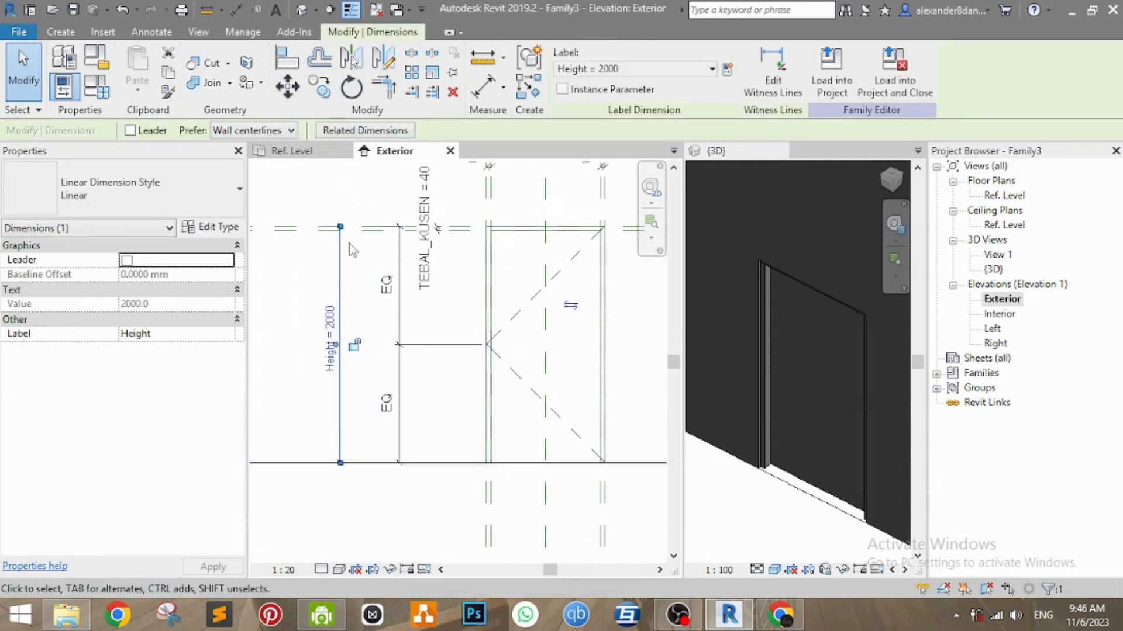
pyautogui.scroll(1, 351, 250)
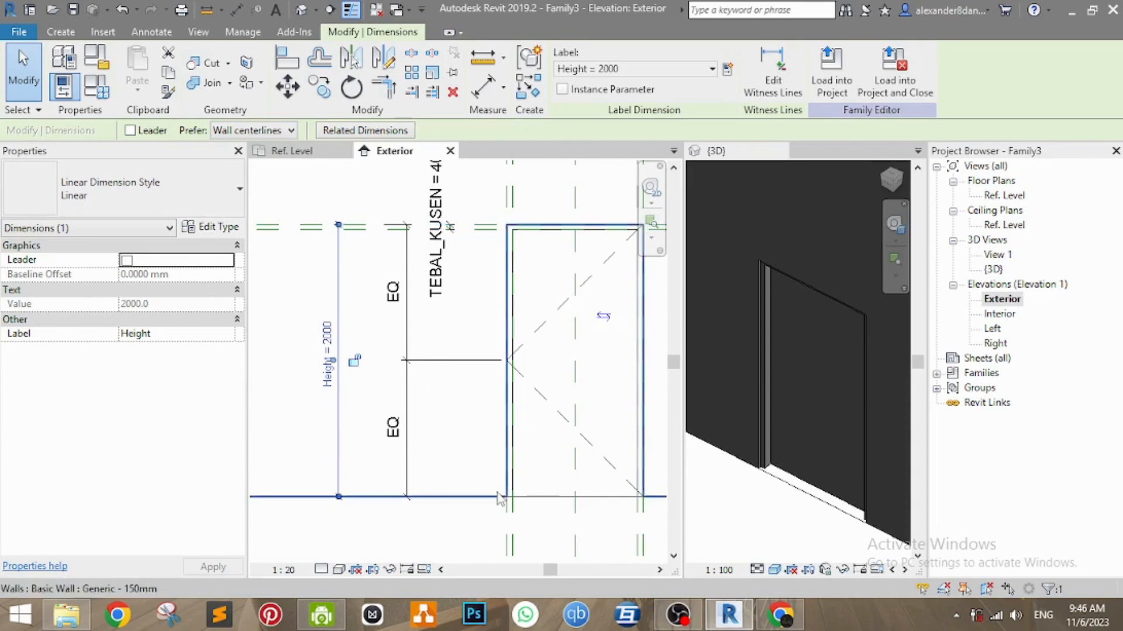
pyautogui.moveTo(485, 492); pyautogui.dragTo(460, 485, button='middle')
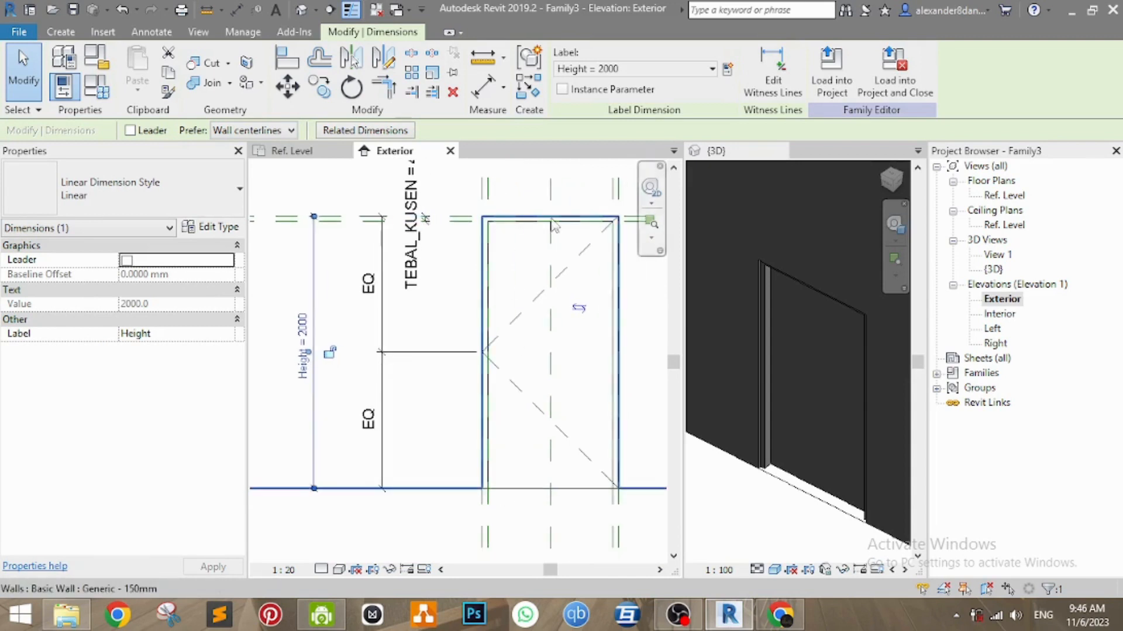
pyautogui.moveTo(545, 331); pyautogui.dragTo(510, 331, button='middle')
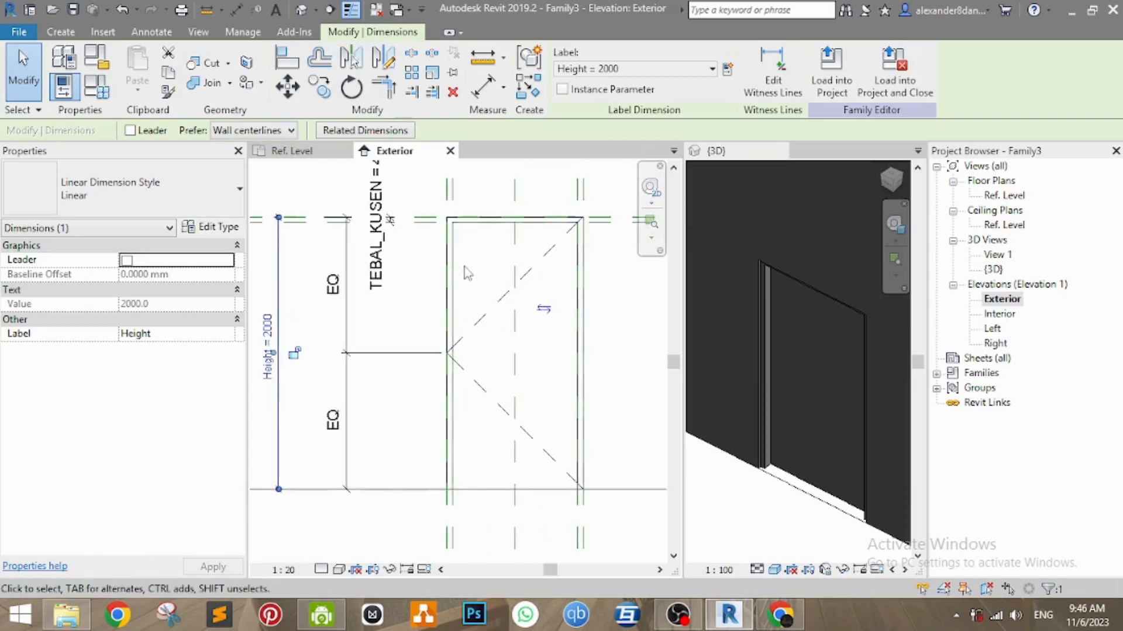
pyautogui.moveTo(458, 263); pyautogui.dragTo(493, 238, button='middle')
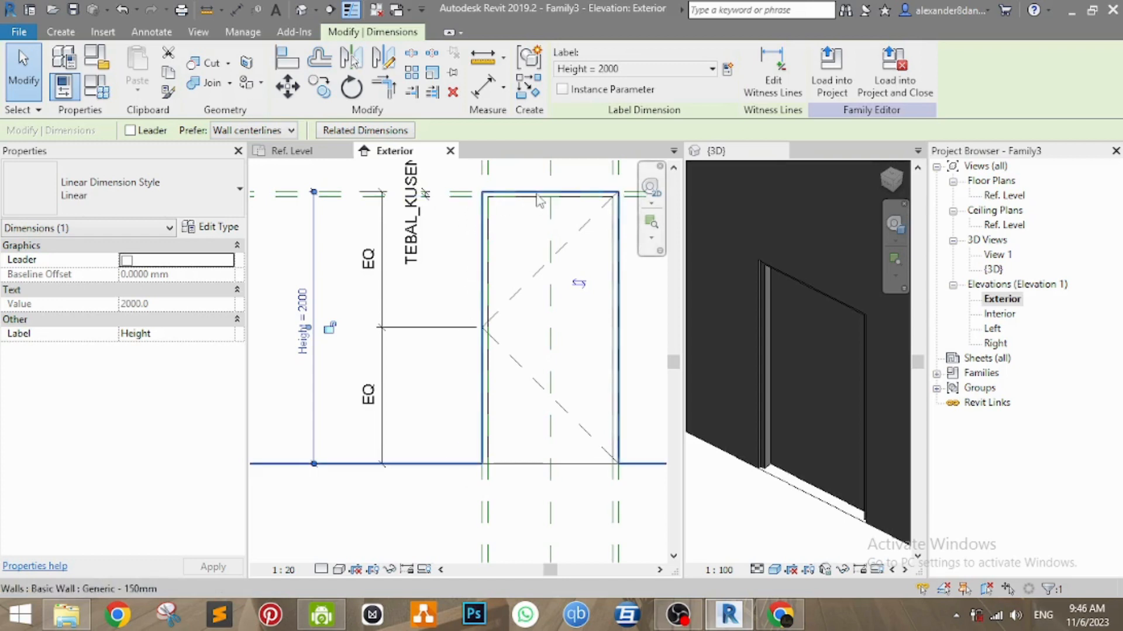
pyautogui.moveTo(457, 227); pyautogui.dragTo(418, 274, button='middle')
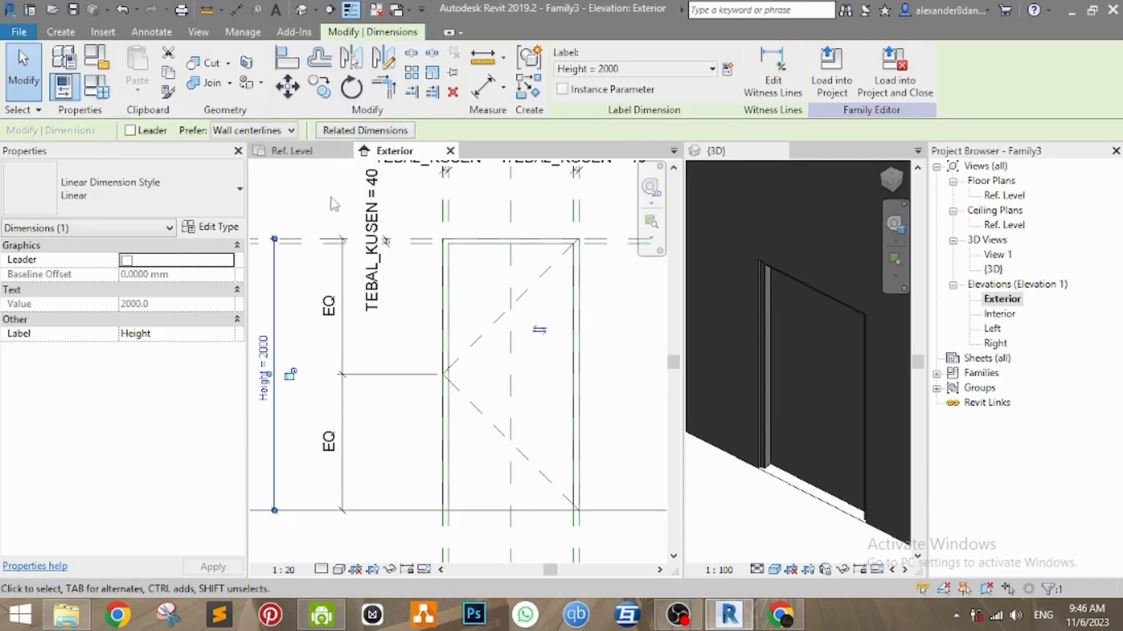
pyautogui.click(397, 219)
pyautogui.moveTo(329, 214)
pyautogui.mouseDown(button='middle')
pyautogui.moveTo(383, 197)
pyautogui.moveTo(374, 204)
pyautogui.mouseUp(button='middle')
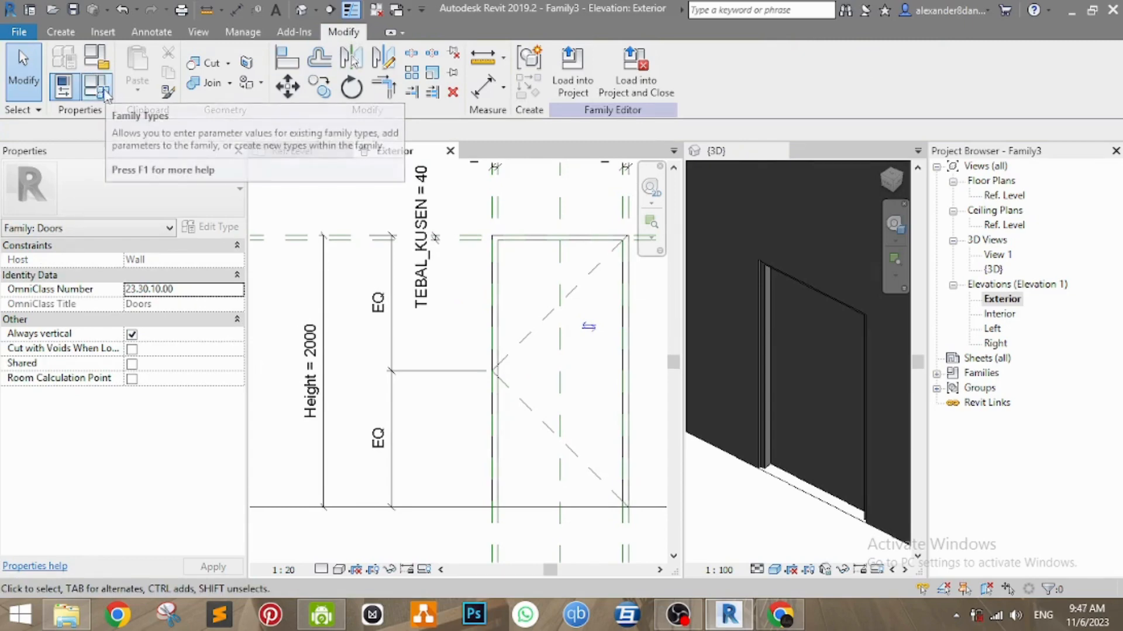
pyautogui.click(96, 88)
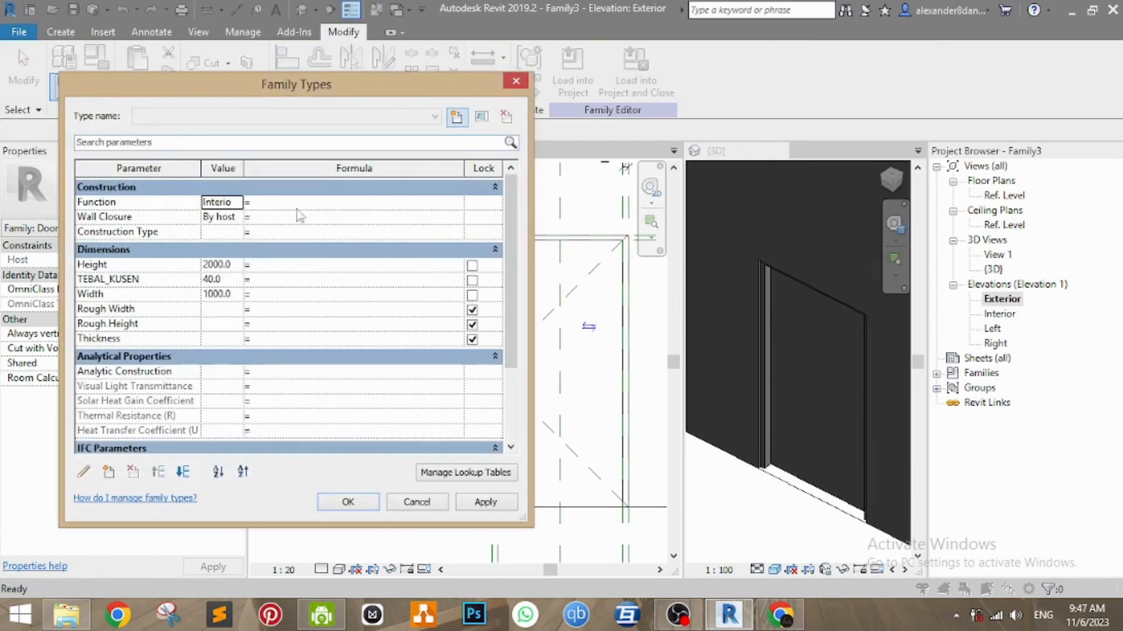
pyautogui.click(416, 502)
pyautogui.scroll(-2, 555, 360)
pyautogui.moveTo(556, 360); pyautogui.dragTo(557, 394, button='middle')
pyautogui.moveTo(681, 313); pyautogui.dragTo(746, 312)
pyautogui.click(845, 364)
pyautogui.moveTo(846, 364); pyautogui.dragTo(829, 377, button='middle')
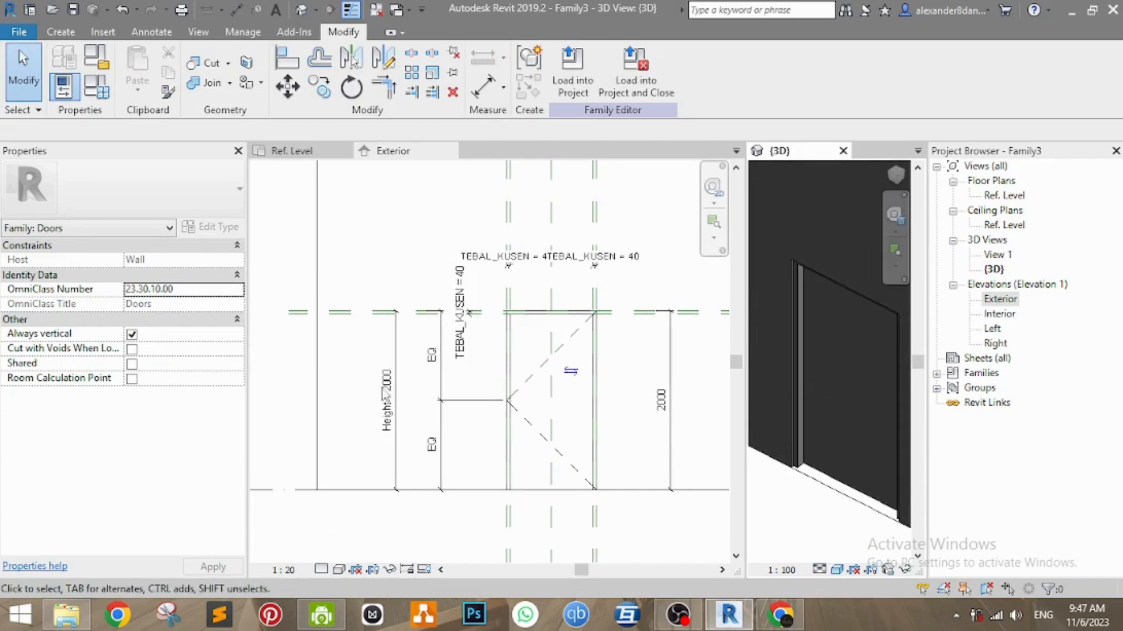
pyautogui.click(366, 333)
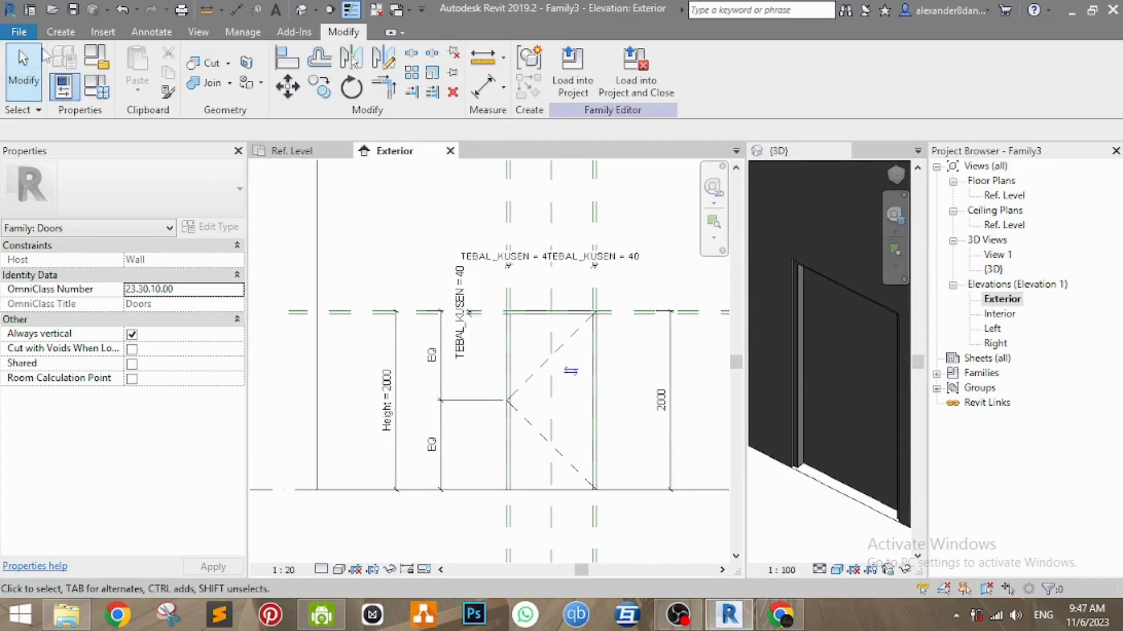
# Narrow the Family Types dialog and close the {3D} view so the Exterior elevation fills the drawing area.
pyautogui.click(97, 88)
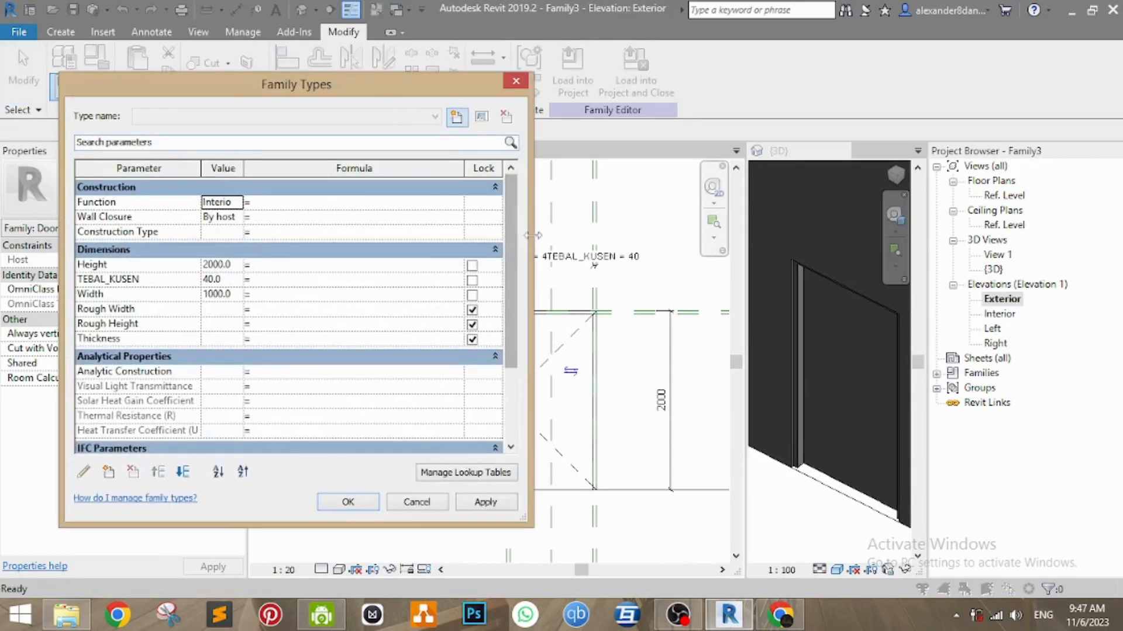
pyautogui.moveTo(533, 193); pyautogui.dragTo(480, 193)
pyautogui.moveTo(316, 102); pyautogui.dragTo(312, 72)
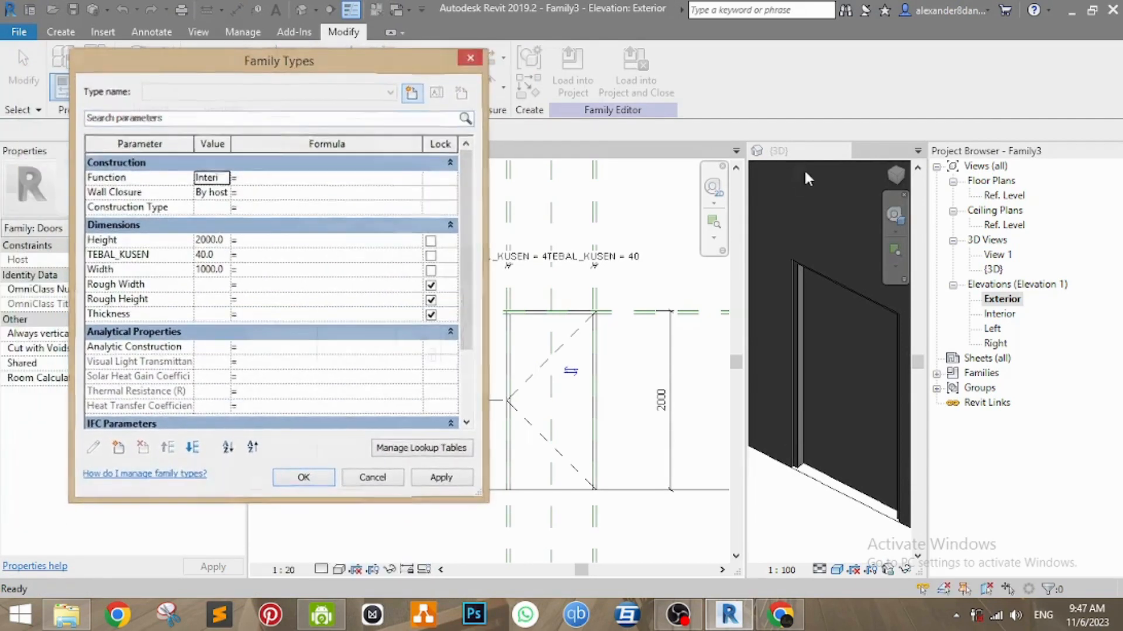
pyautogui.click(472, 56)
pyautogui.click(850, 152)
pyautogui.moveTo(582, 208); pyautogui.dragTo(806, 203, button='middle')
# Open the family types and widen the Value column while keeping the Lock column in view.
pyautogui.click(97, 87)
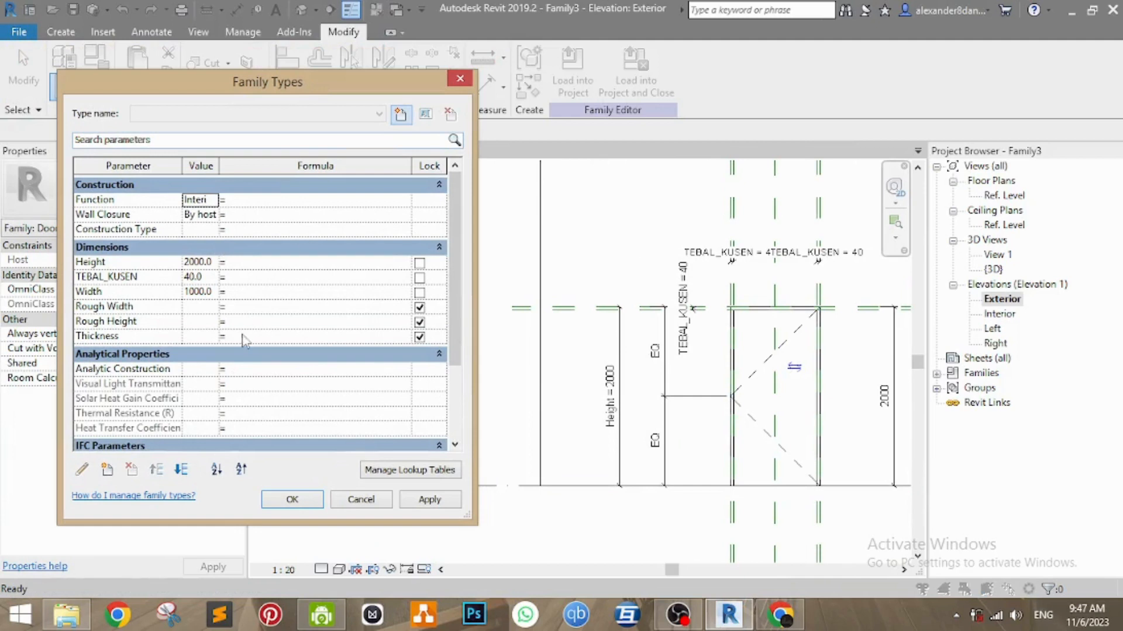
pyautogui.moveTo(221, 167); pyautogui.dragTo(250, 168)
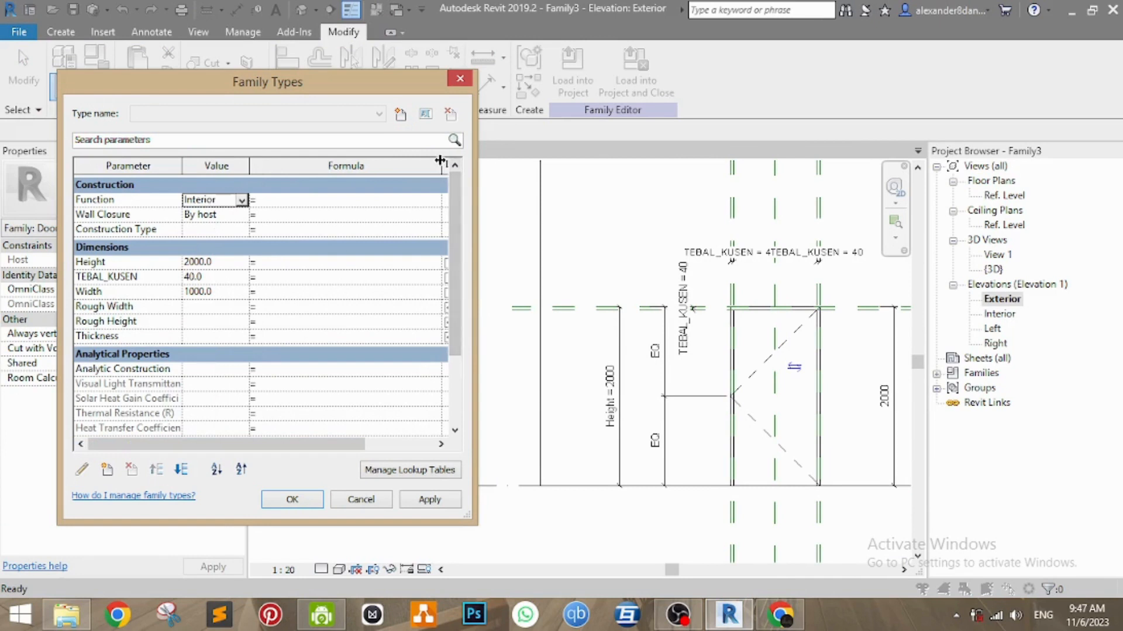
pyautogui.moveTo(442, 162); pyautogui.dragTo(416, 164)
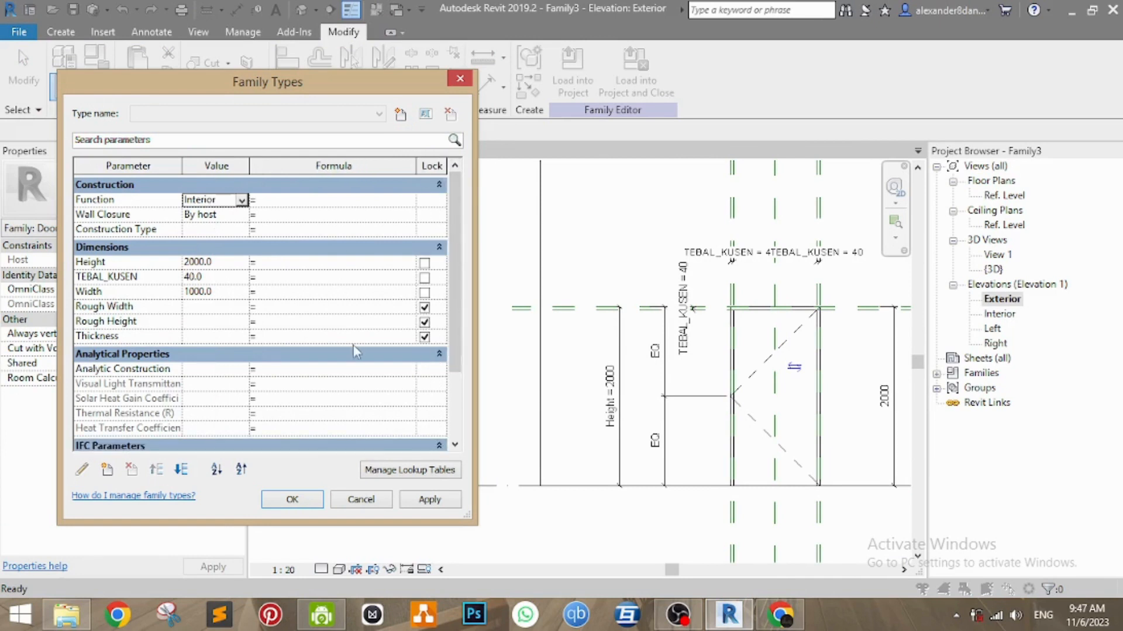
# Add two family type parameters of type Length under Dimensions, named LEBAR_PANEL_PINTU and TINGGI_PANEL_PINTU.
pyautogui.click(111, 473)
pyautogui.moveTo(713, 104); pyautogui.dragTo(531, 104)
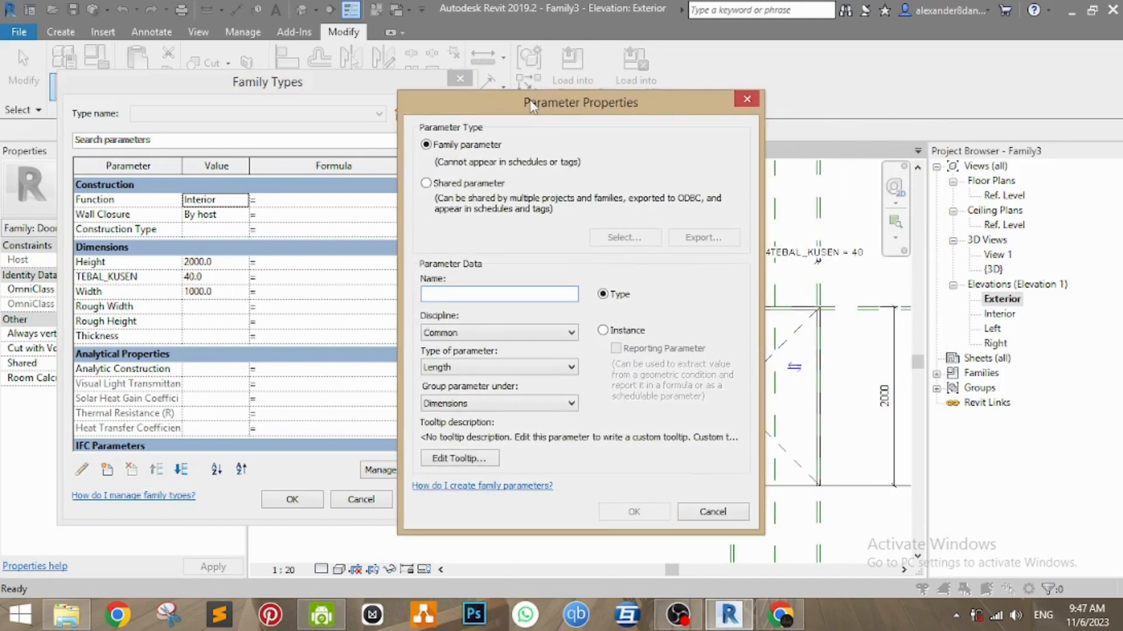
pyautogui.write('LEBAR_PANEL_PINTU')
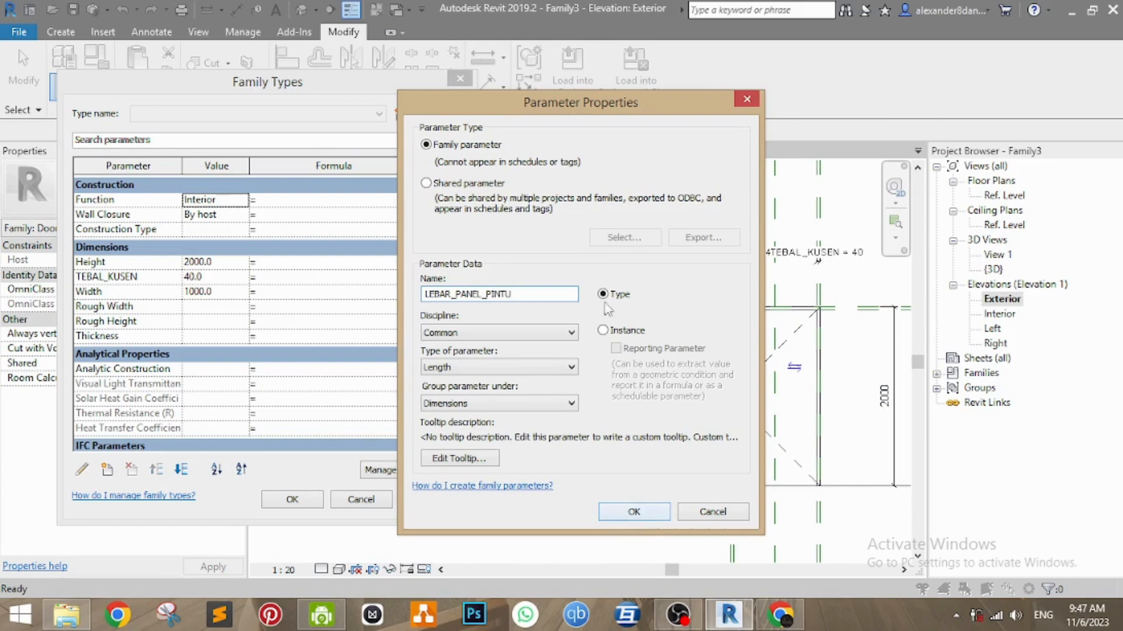
pyautogui.click(634, 511)
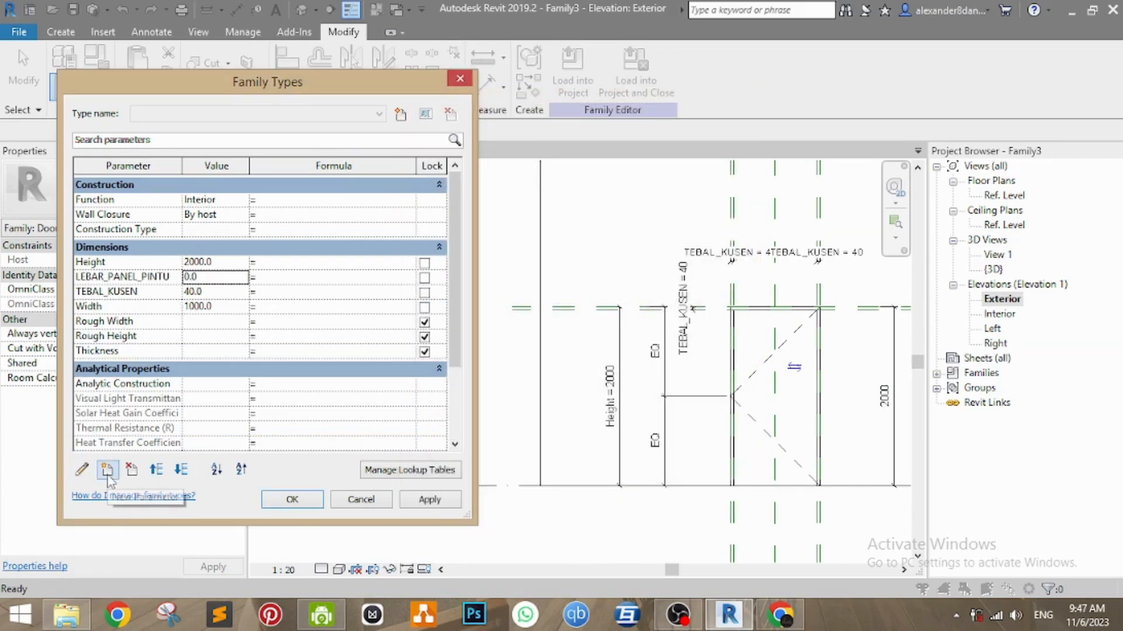
pyautogui.click(107, 471)
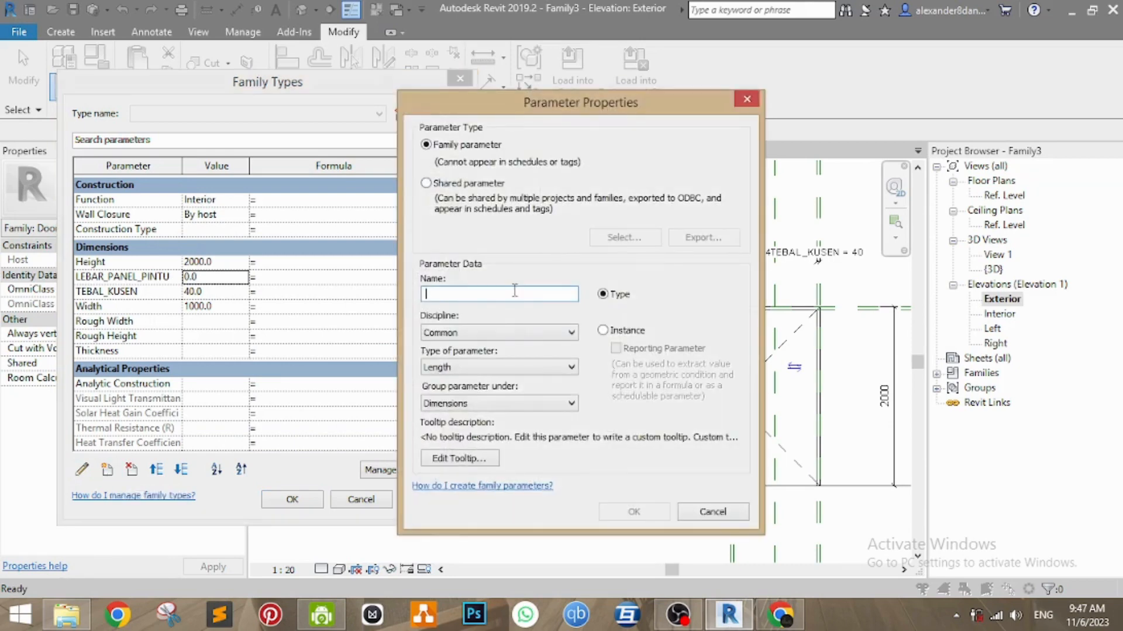
pyautogui.write('TINGGI_PANEL_PINTU')
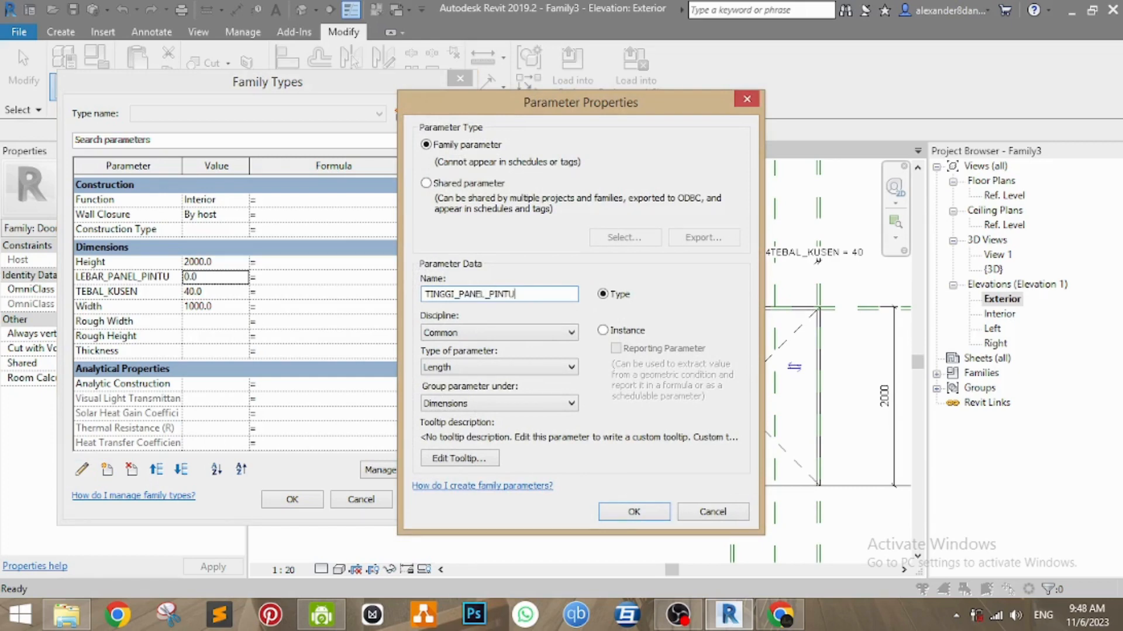
pyautogui.press('Return')
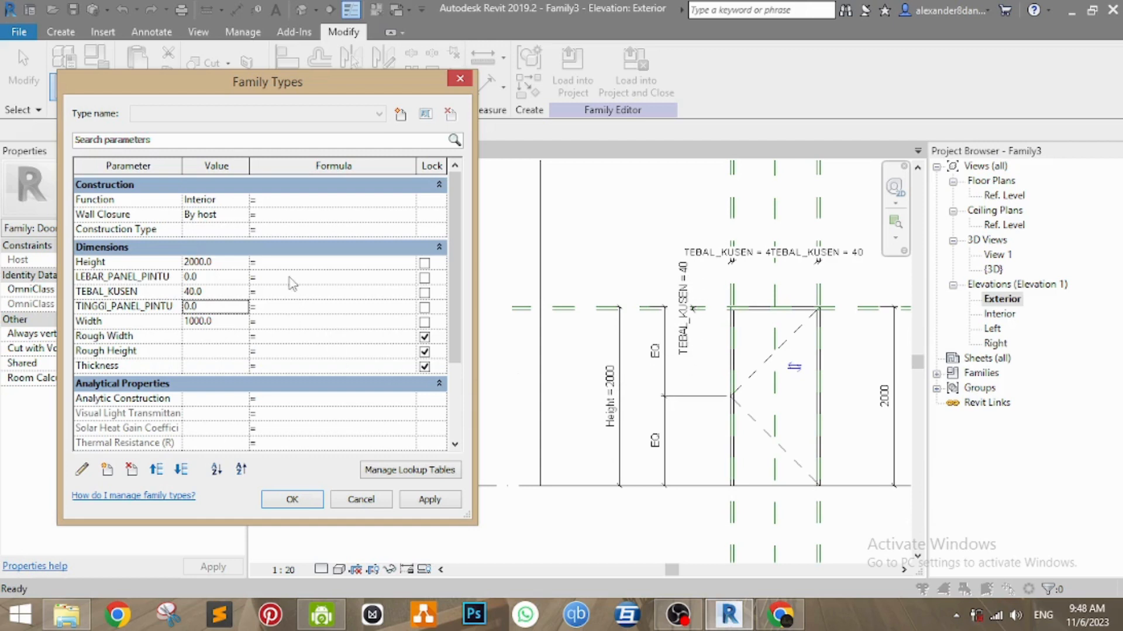
# Give the Height parameter the formula TINGGI_PANEL_PINTU + TEBAL_KUSEN.
pyautogui.click(345, 165)
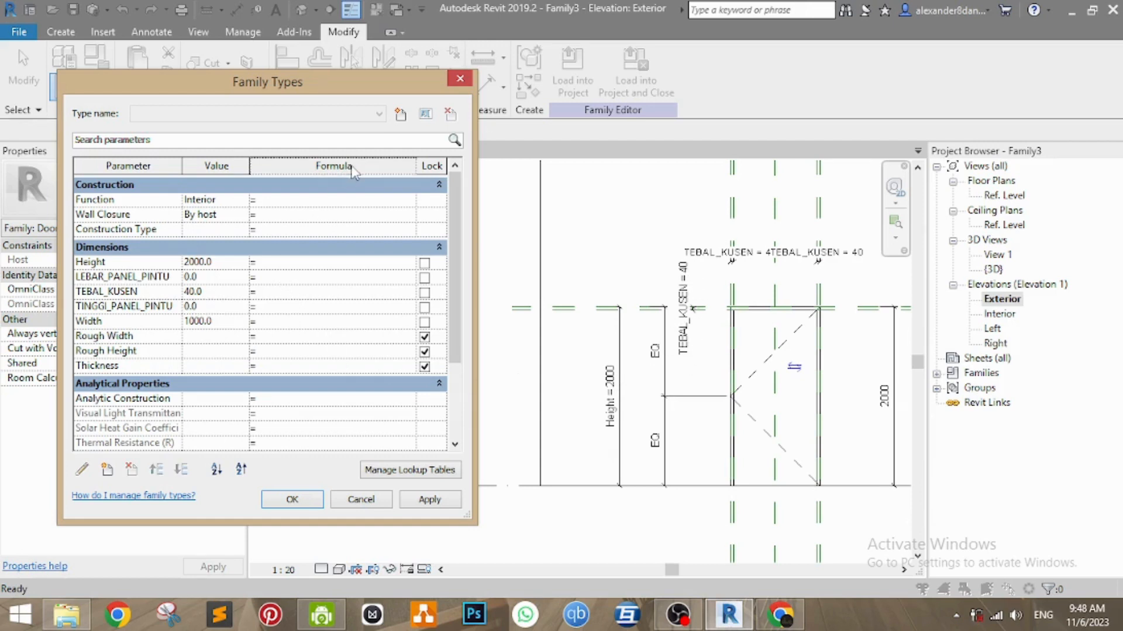
pyautogui.click(290, 263)
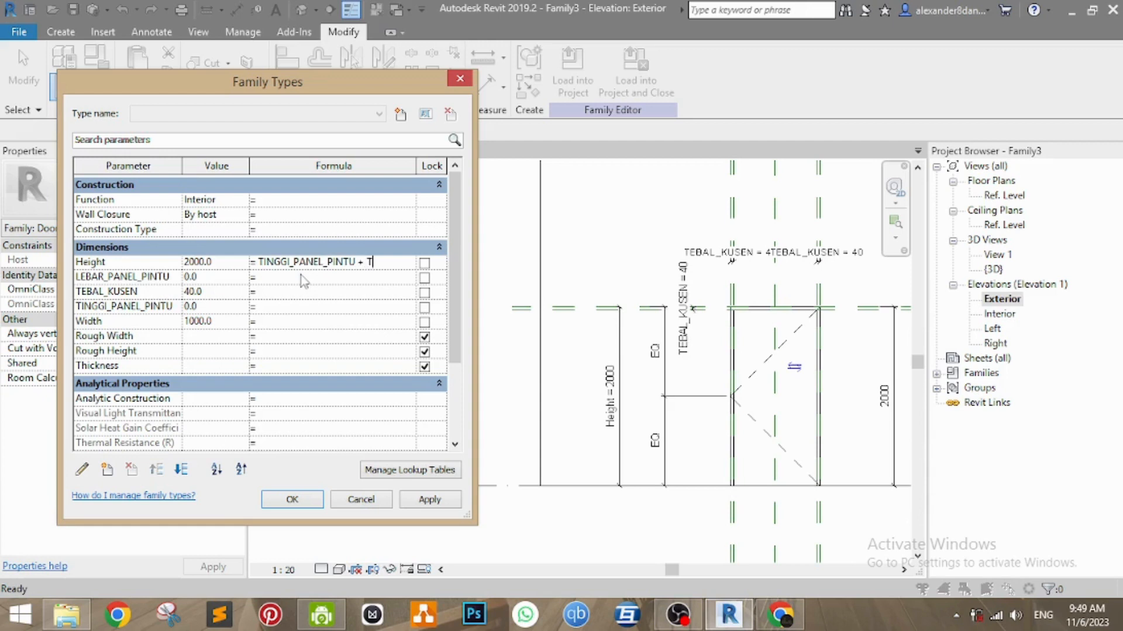
pyautogui.write('KUSEN')
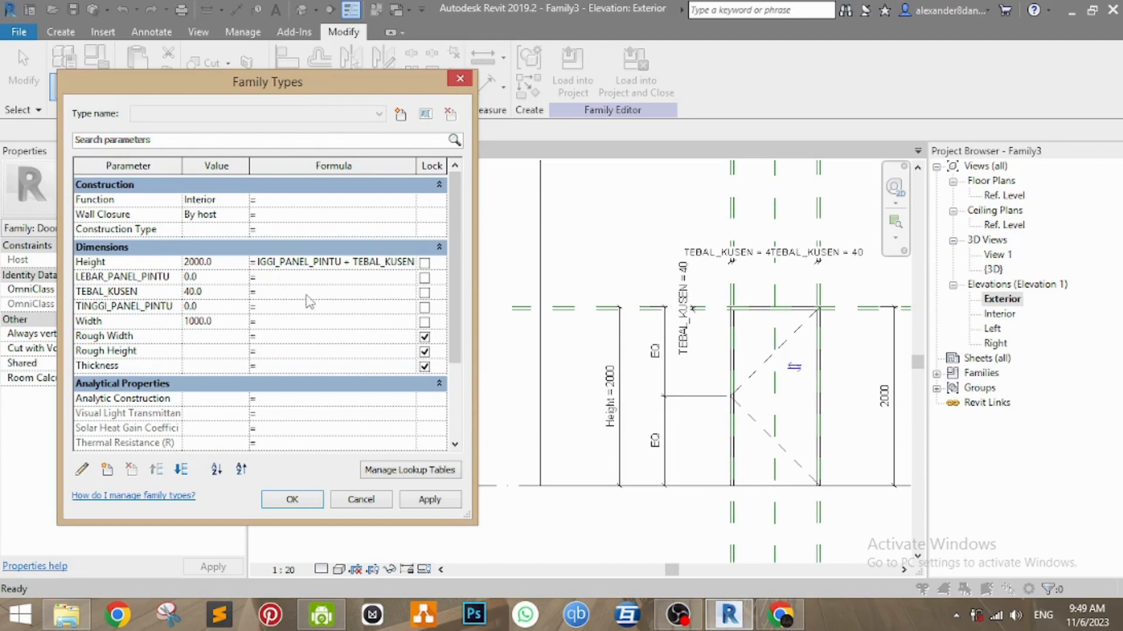
pyautogui.click(307, 294)
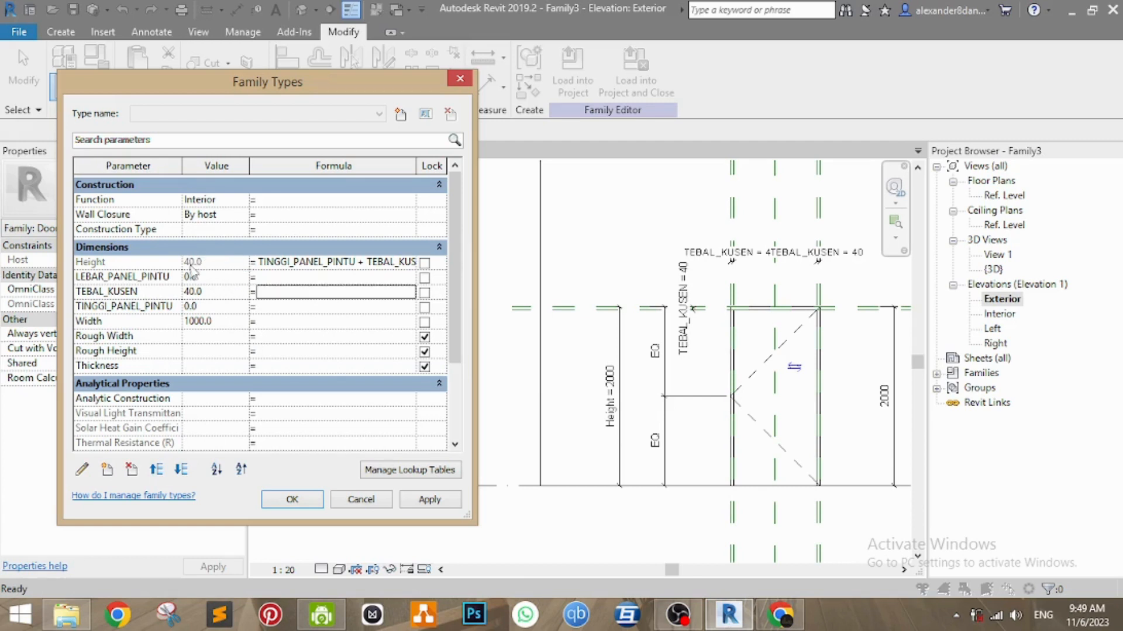
pyautogui.click(164, 263)
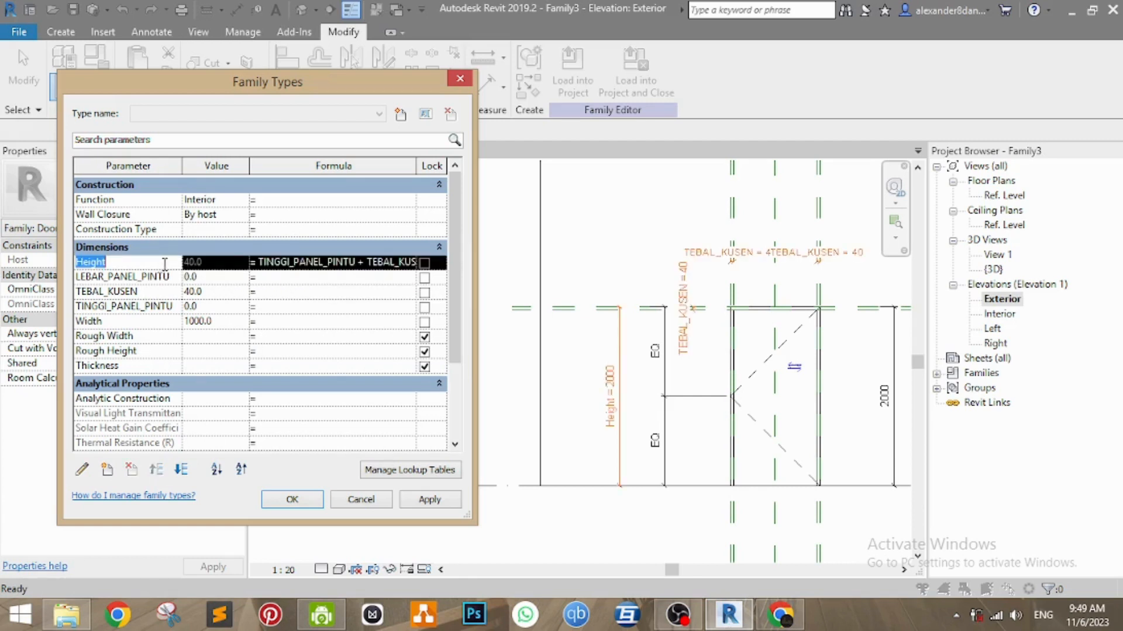
pyautogui.click(214, 266)
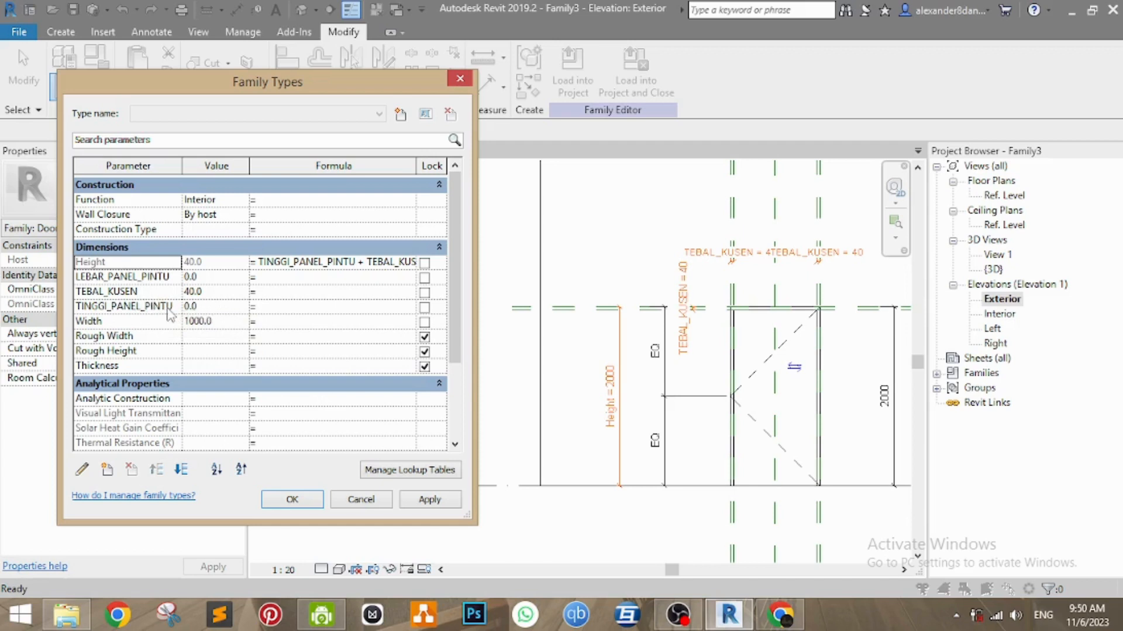
# Set TINGGI_PANEL_PINTU to 2100 and apply it to the door family.
pyautogui.click(208, 308)
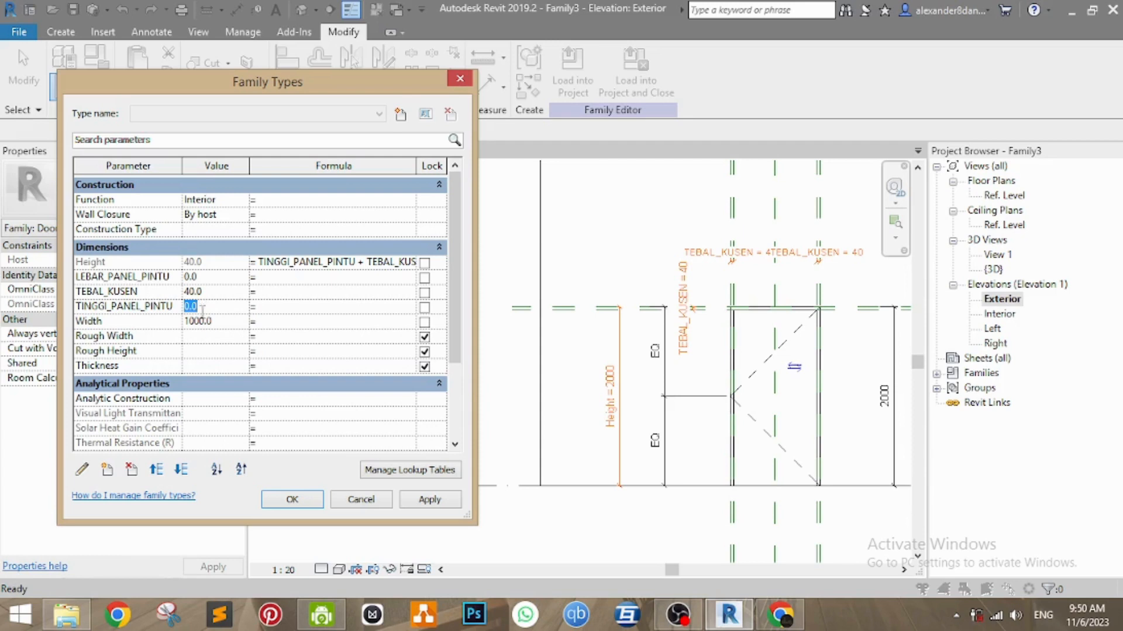
pyautogui.click(209, 309)
pyautogui.click(219, 292)
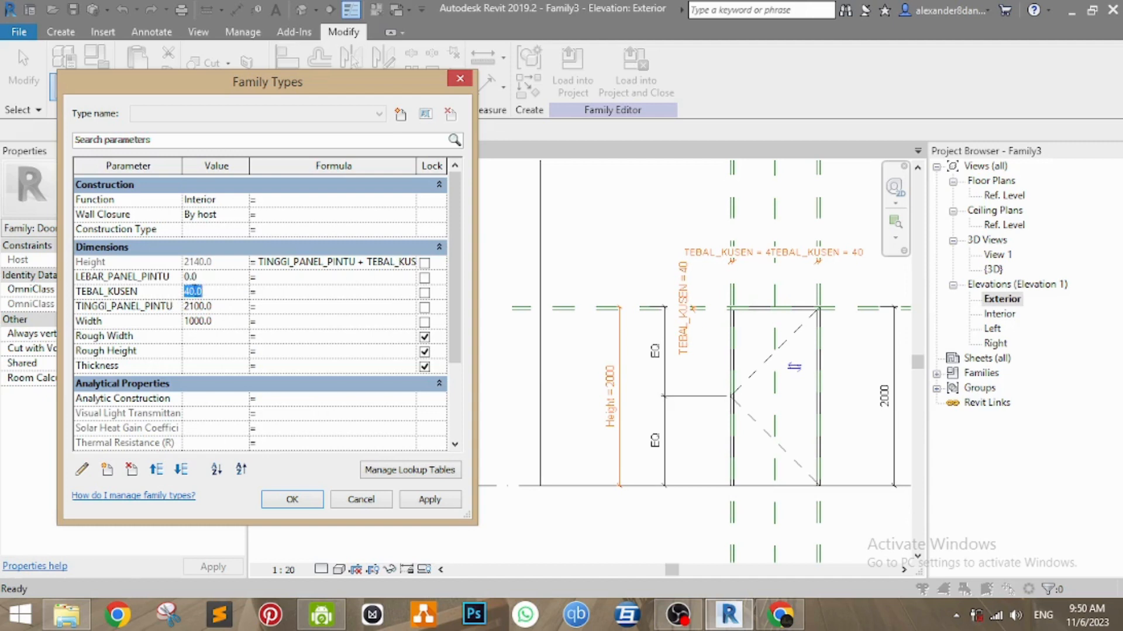
pyautogui.click(430, 500)
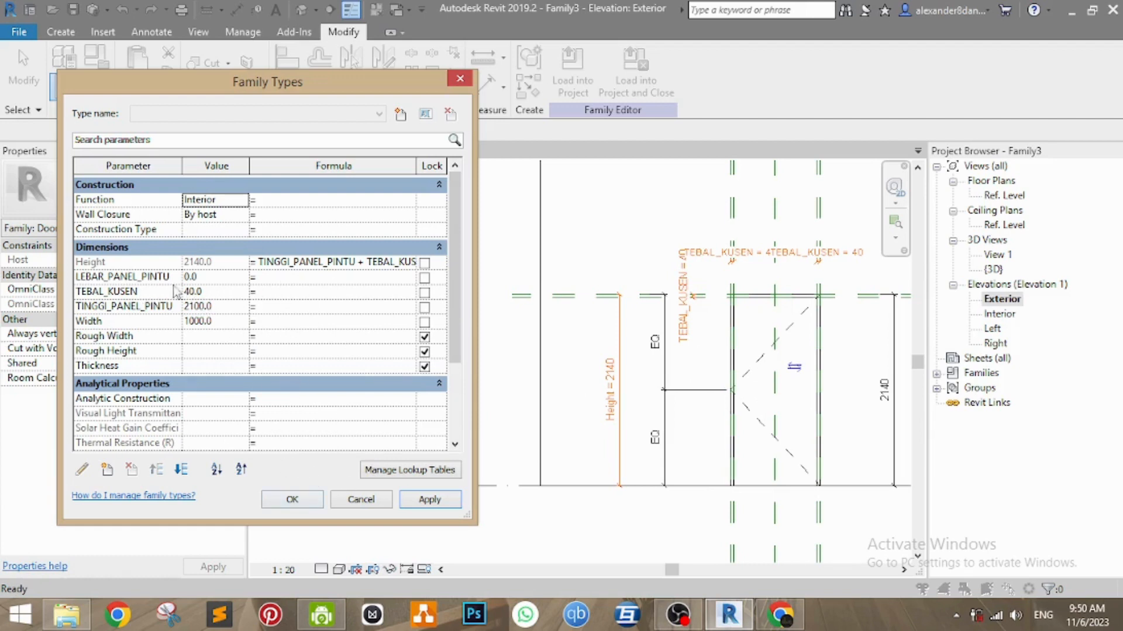
# Compare the Width dimension's extents in the Ref. Level plan with the TEBAL_KUSEN frame planes in the Exterior elevation.
pyautogui.click(295, 321)
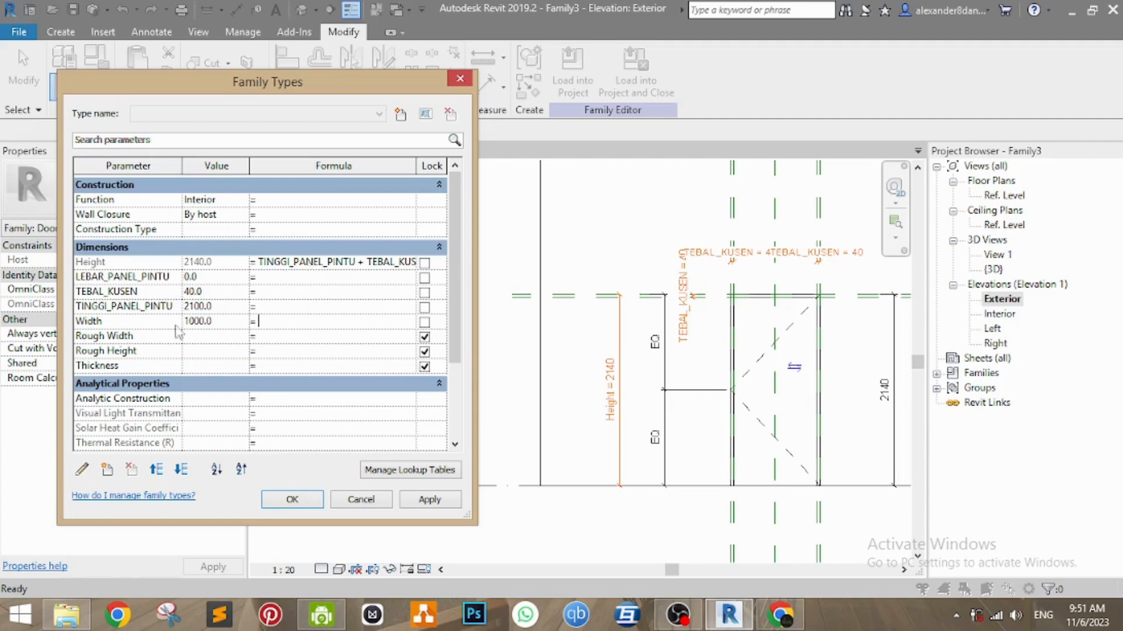
pyautogui.click(290, 502)
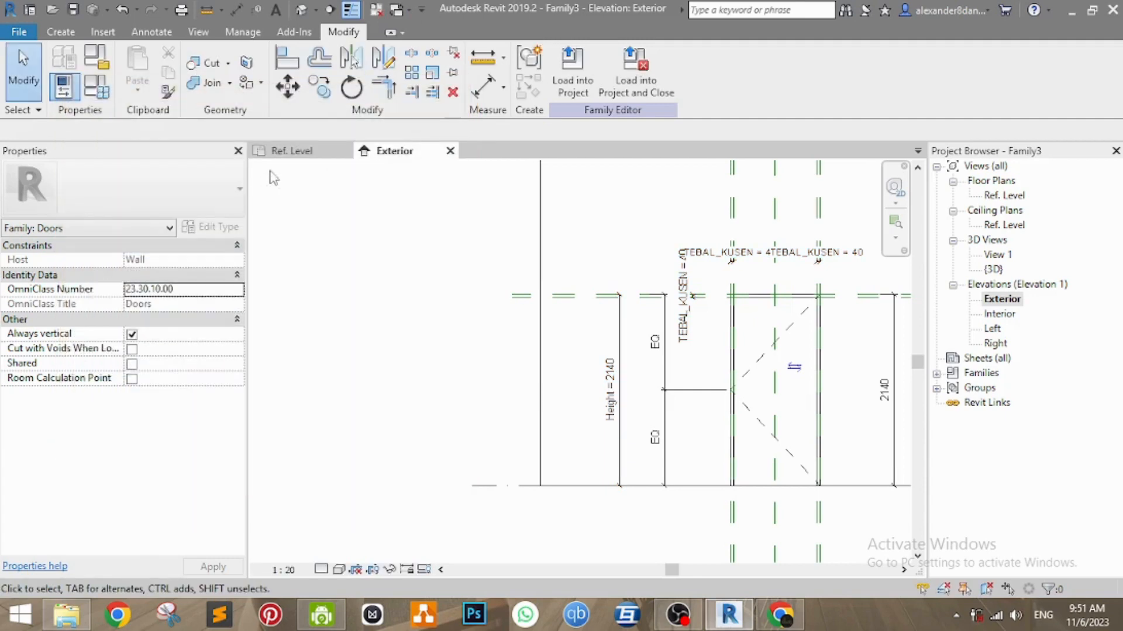
pyautogui.click(292, 150)
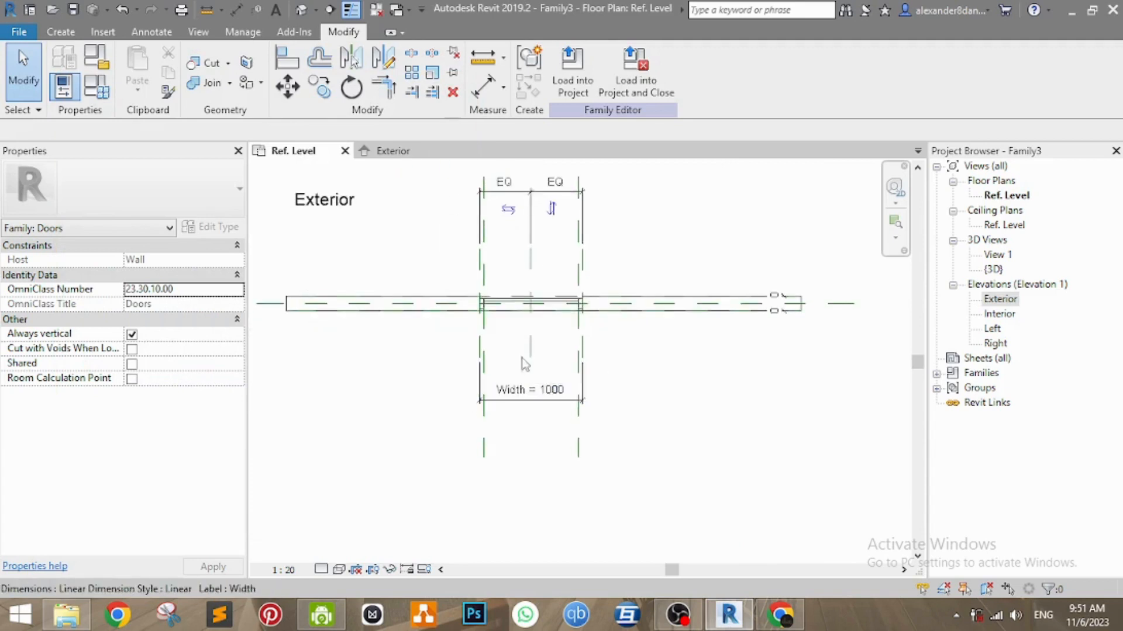
pyautogui.scroll(4, 532, 348)
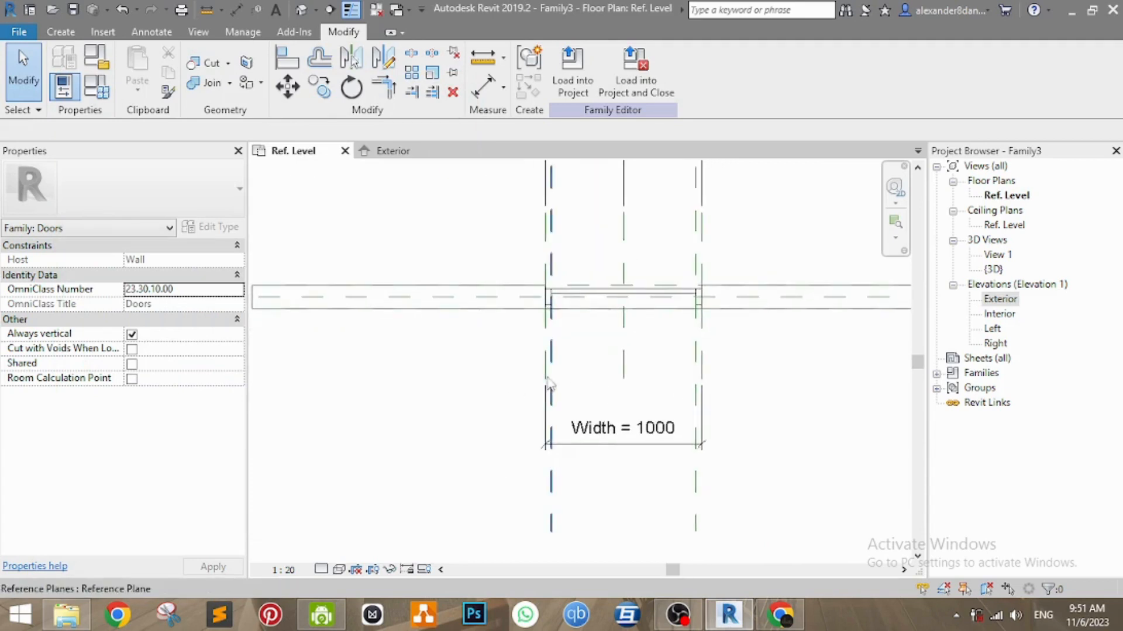
pyautogui.scroll(1, 548, 380)
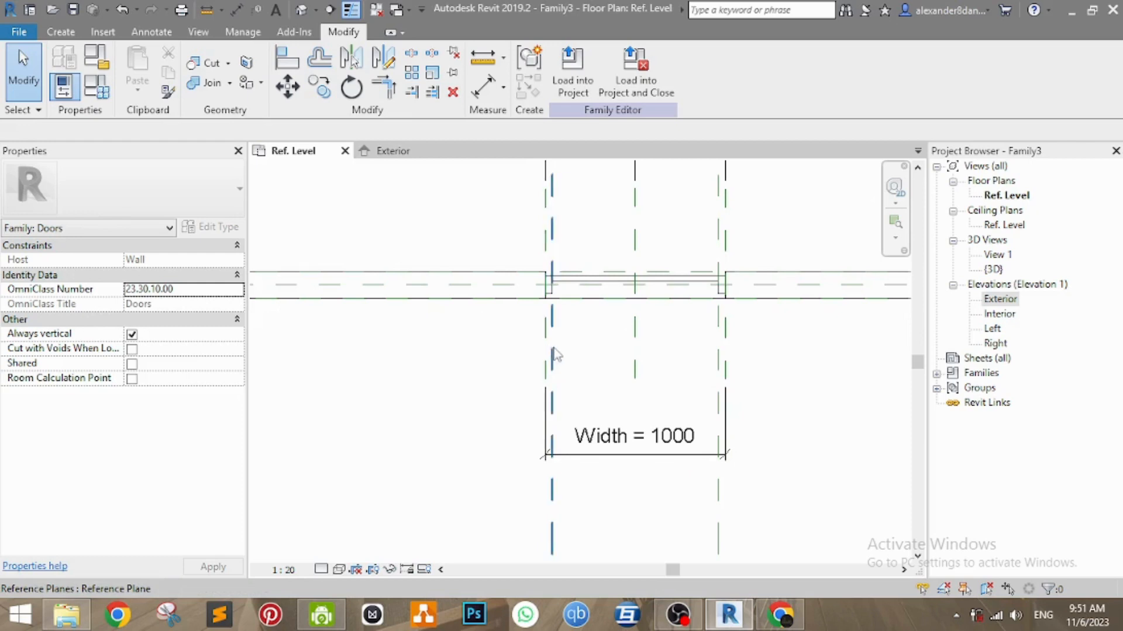
pyautogui.click(393, 150)
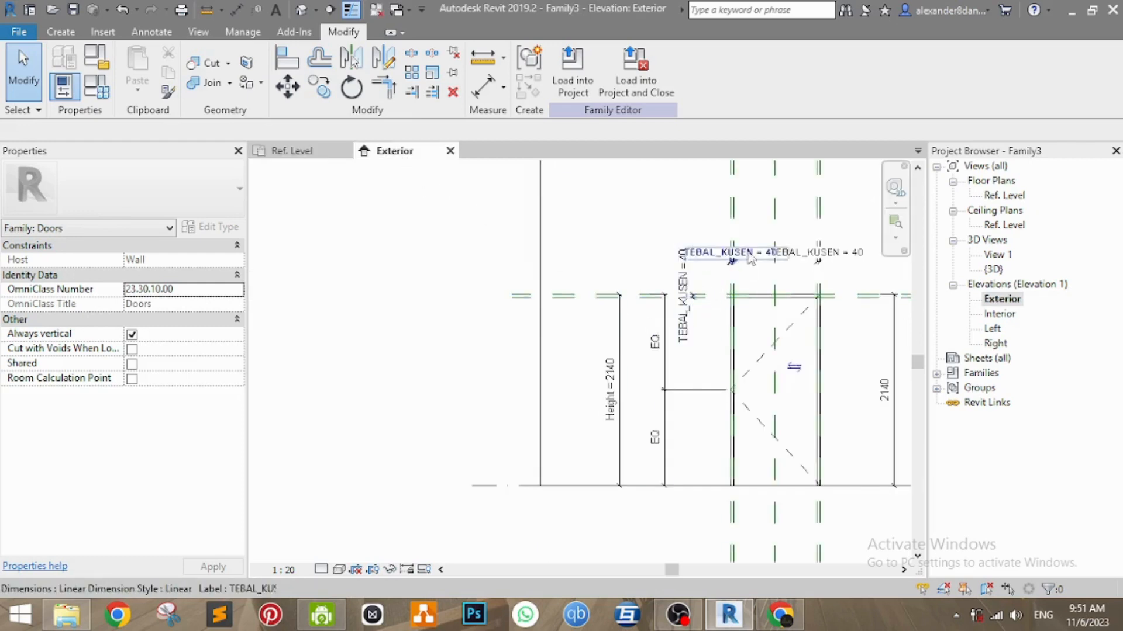
pyautogui.click(289, 150)
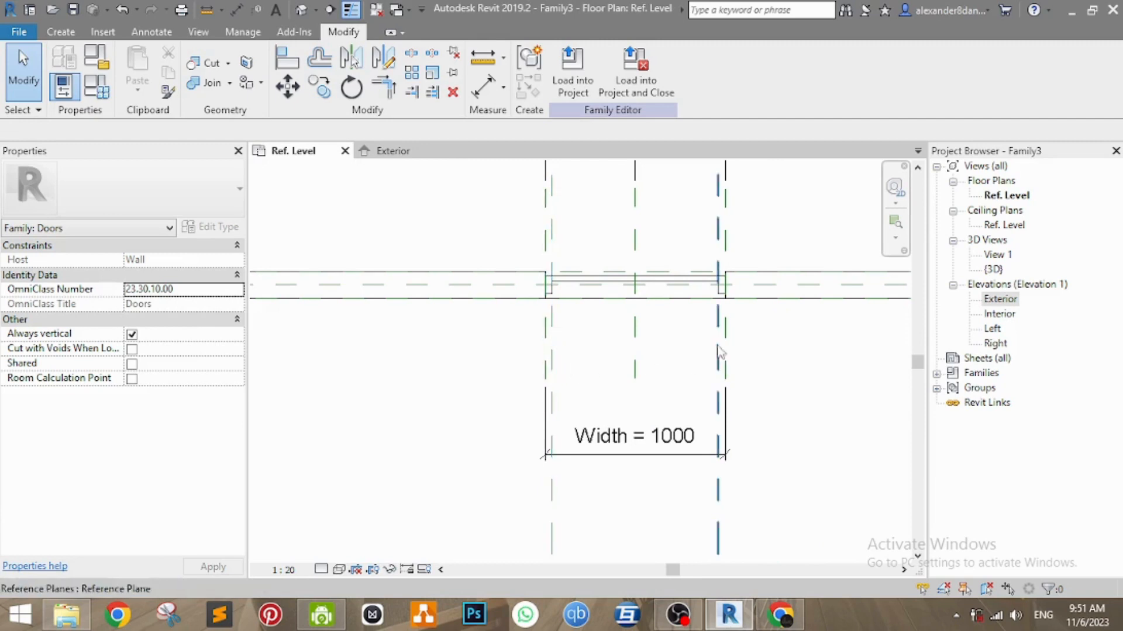
pyautogui.moveTo(640, 368); pyautogui.dragTo(676, 369, button='middle')
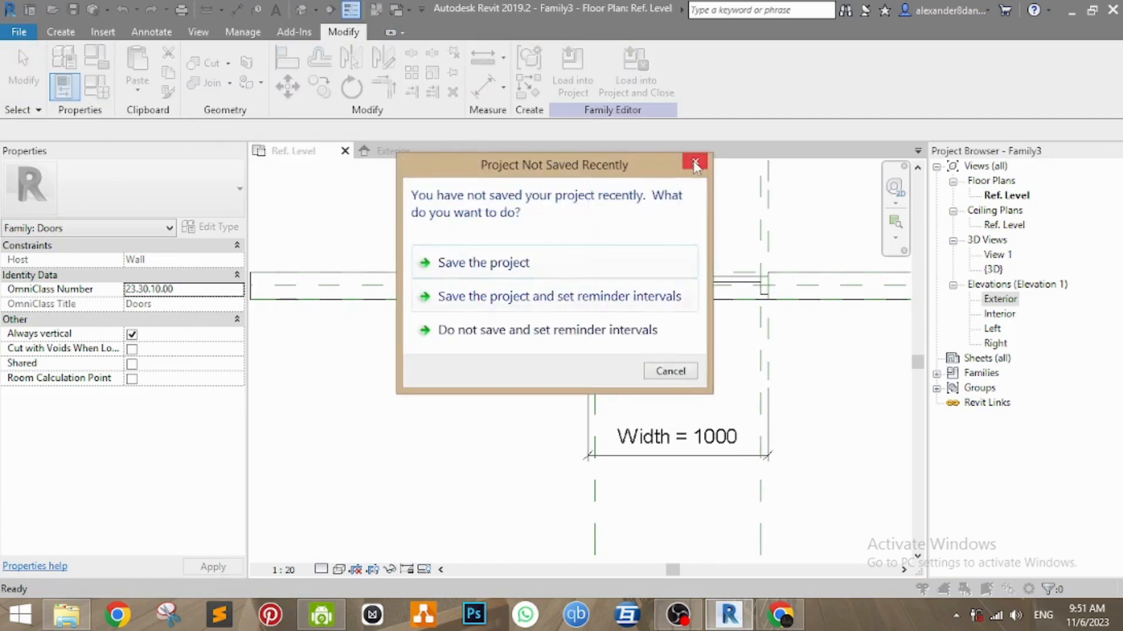
# Dismiss the save reminder and give the Width parameter the formula LEBAR_PANEL_PINTU + (2*TEBAL_KUSEN) in the family types.
pyautogui.click(695, 165)
pyautogui.moveTo(304, 94); pyautogui.dragTo(269, 105)
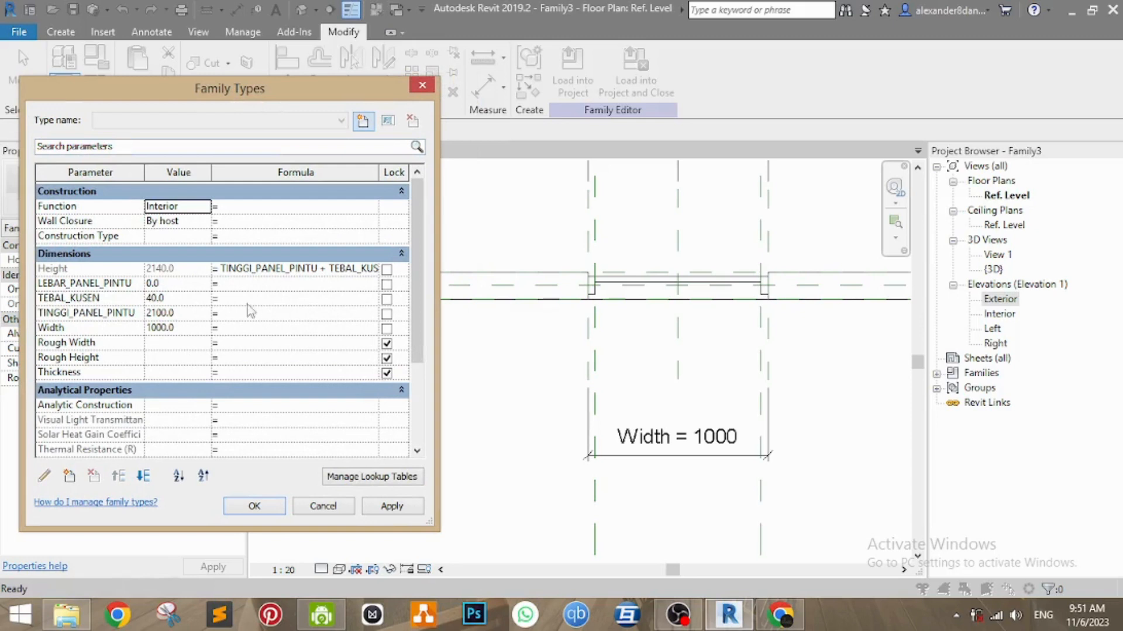
pyautogui.click(250, 329)
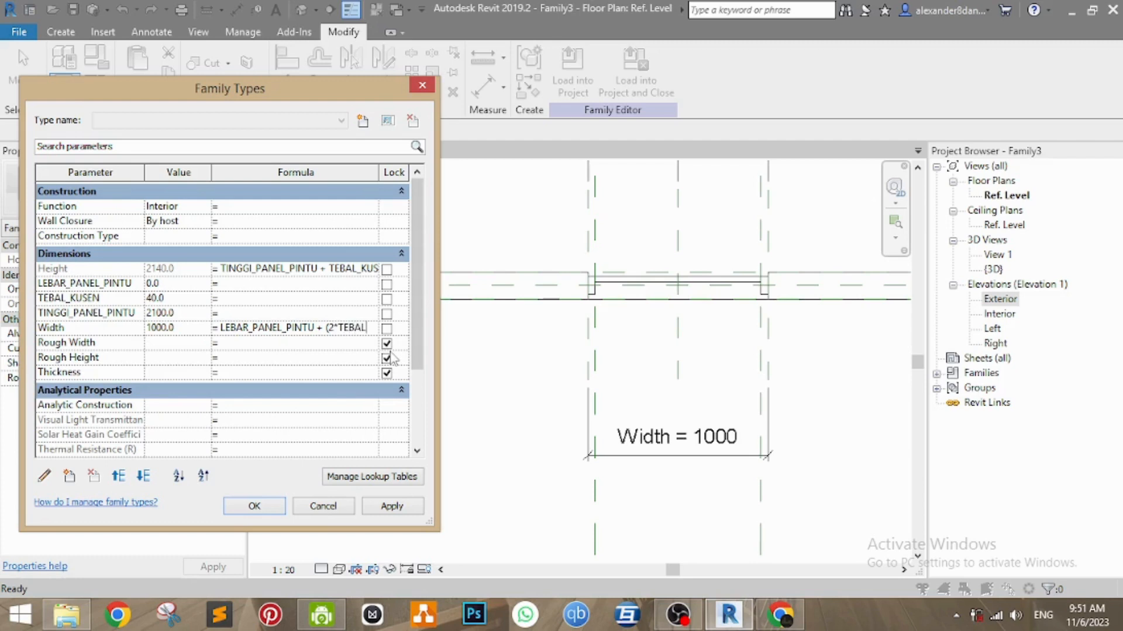
pyautogui.write('USE')
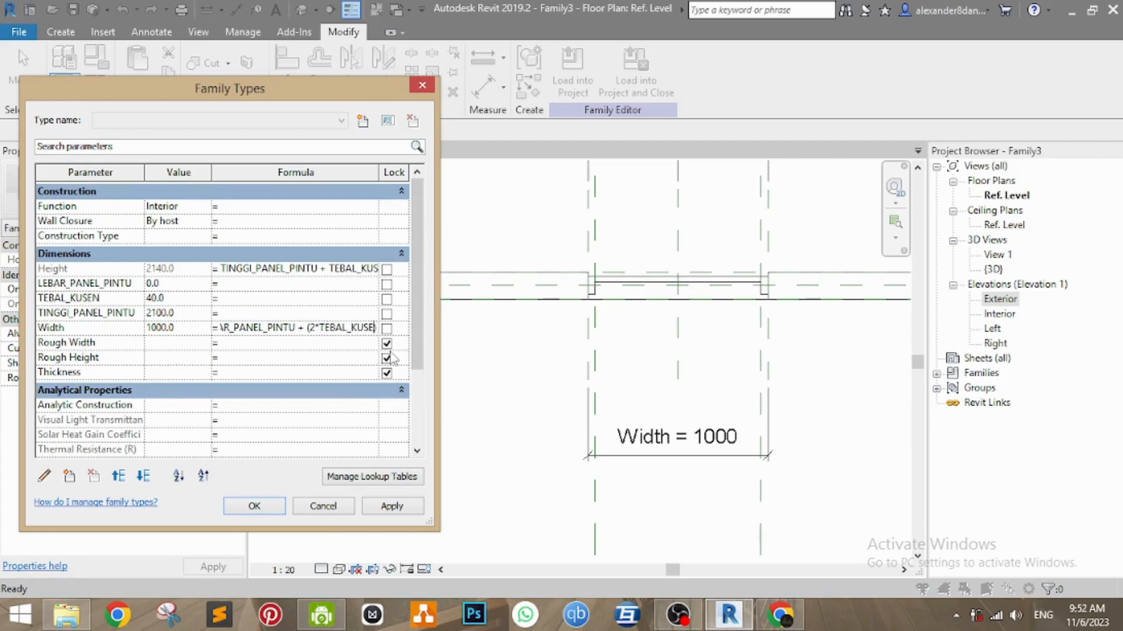
pyautogui.write(')M')
pyautogui.press('BackSpace')
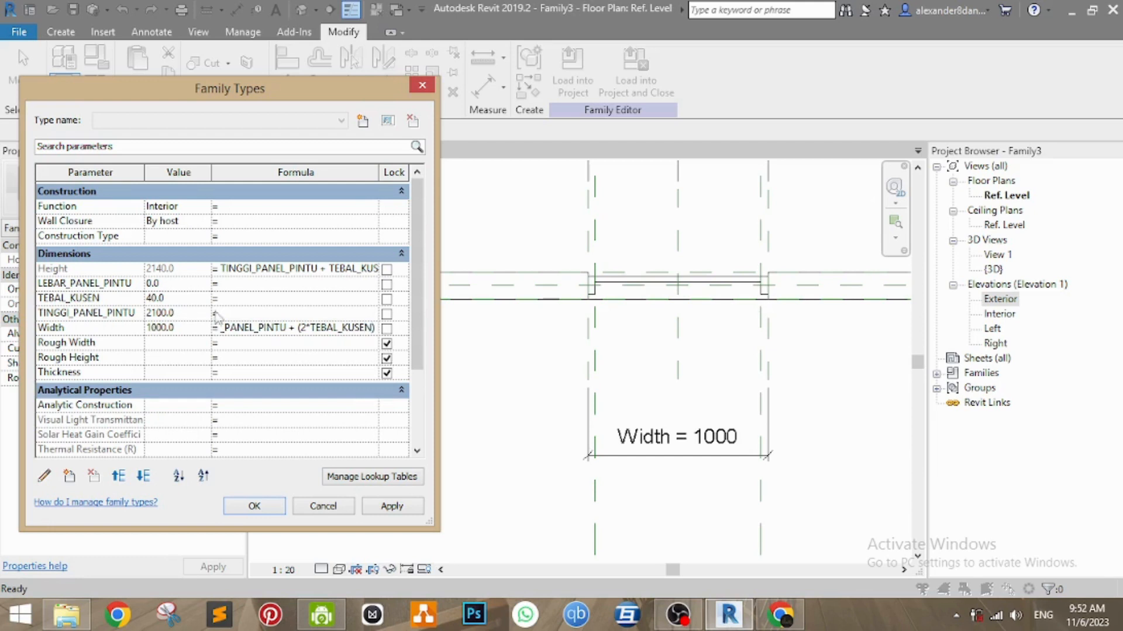
pyautogui.click(263, 317)
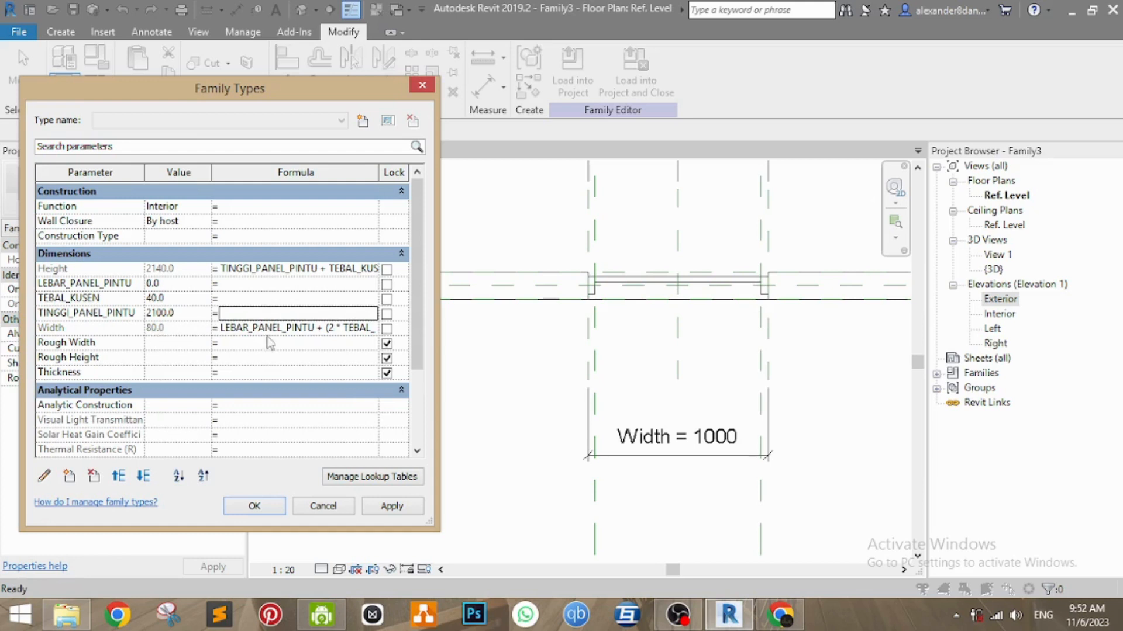
# Set LEBAR_PANEL_PINTU to 900 and apply it to test the Width formula.
pyautogui.click(189, 314)
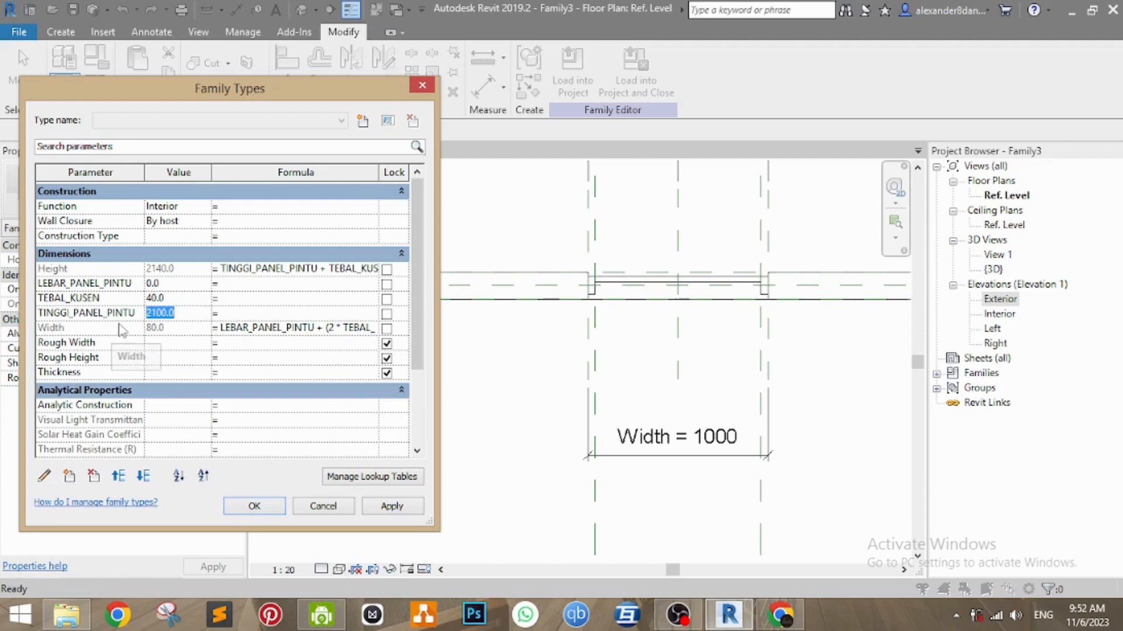
pyautogui.click(167, 324)
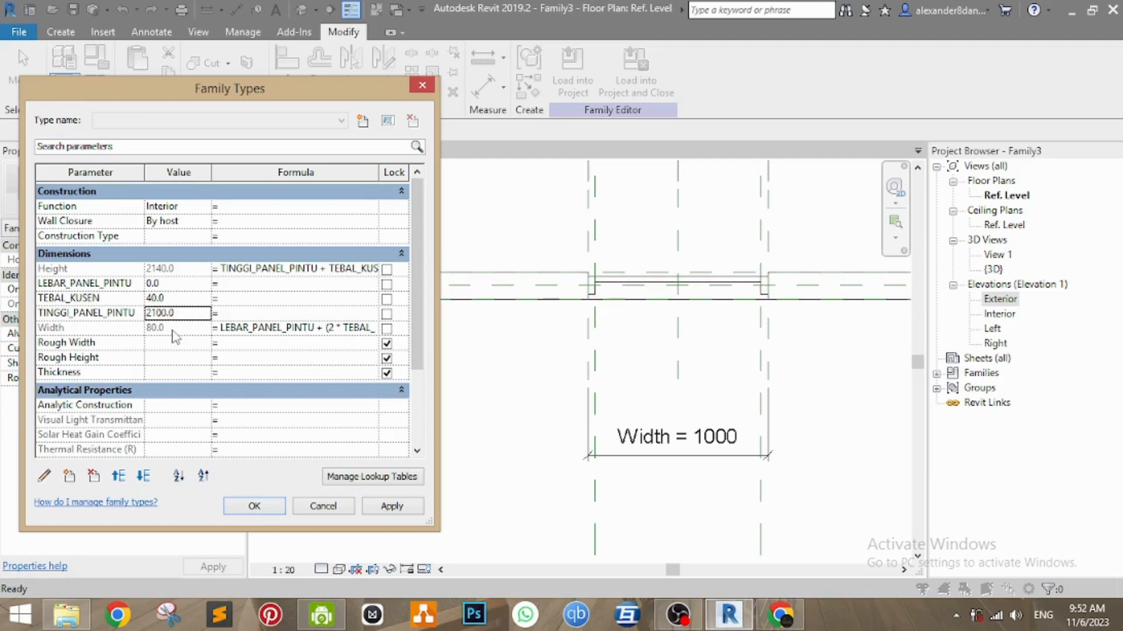
pyautogui.click(173, 284)
pyautogui.click(195, 302)
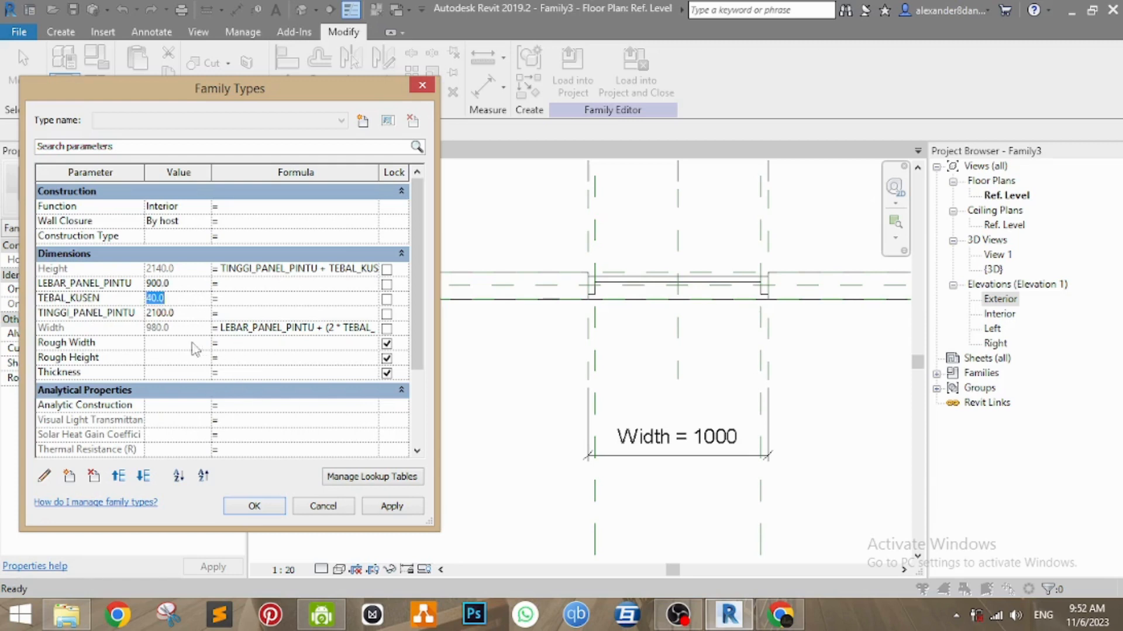
pyautogui.click(392, 506)
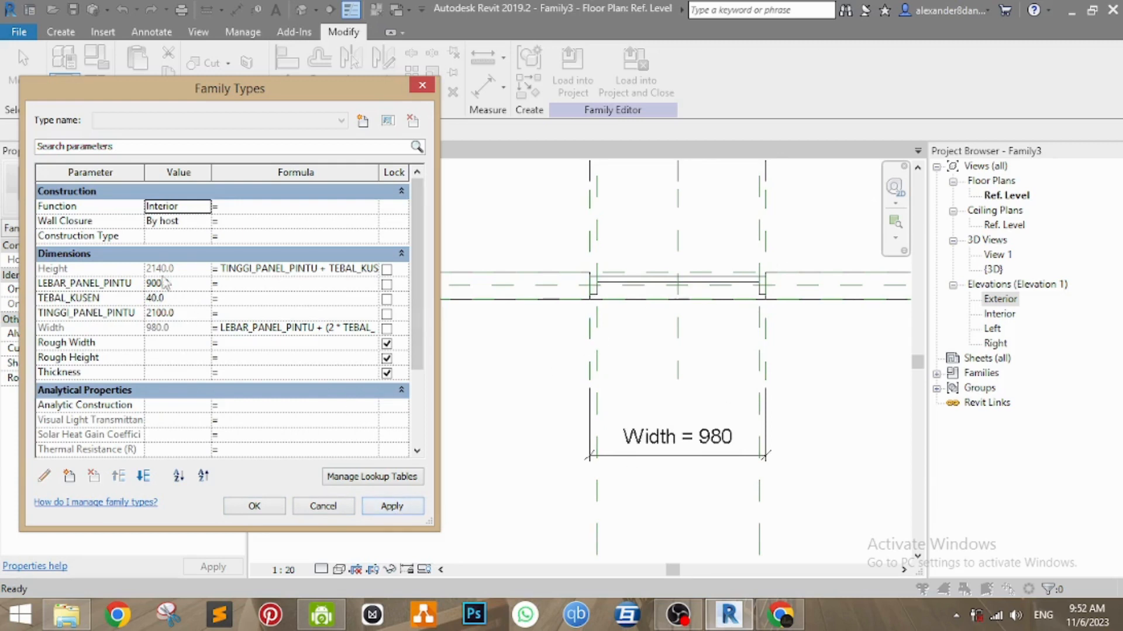
# Change LEBAR_PANEL_PINTU to 1200 and apply it to the door family.
pyautogui.click(181, 283)
pyautogui.write('10')
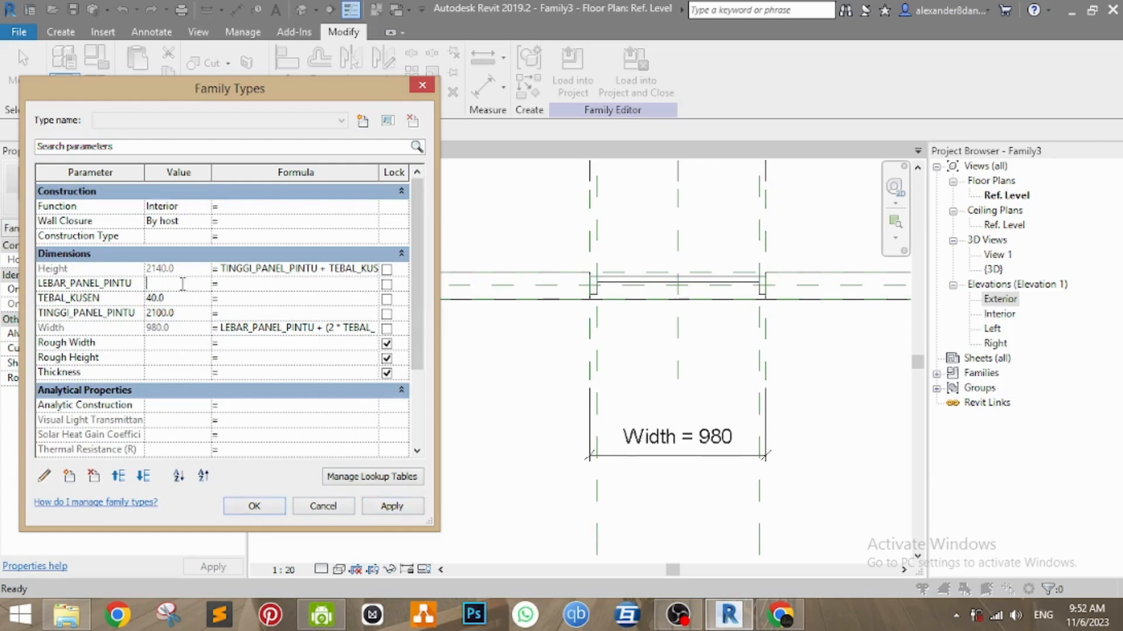
pyautogui.press('Tab')
pyautogui.click(414, 512)
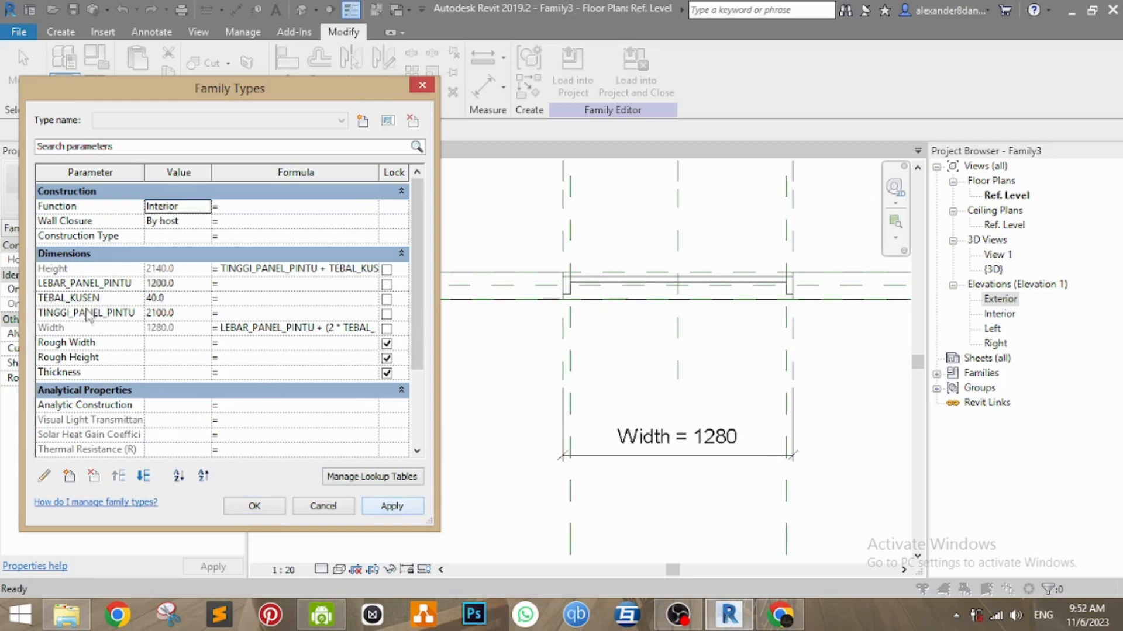